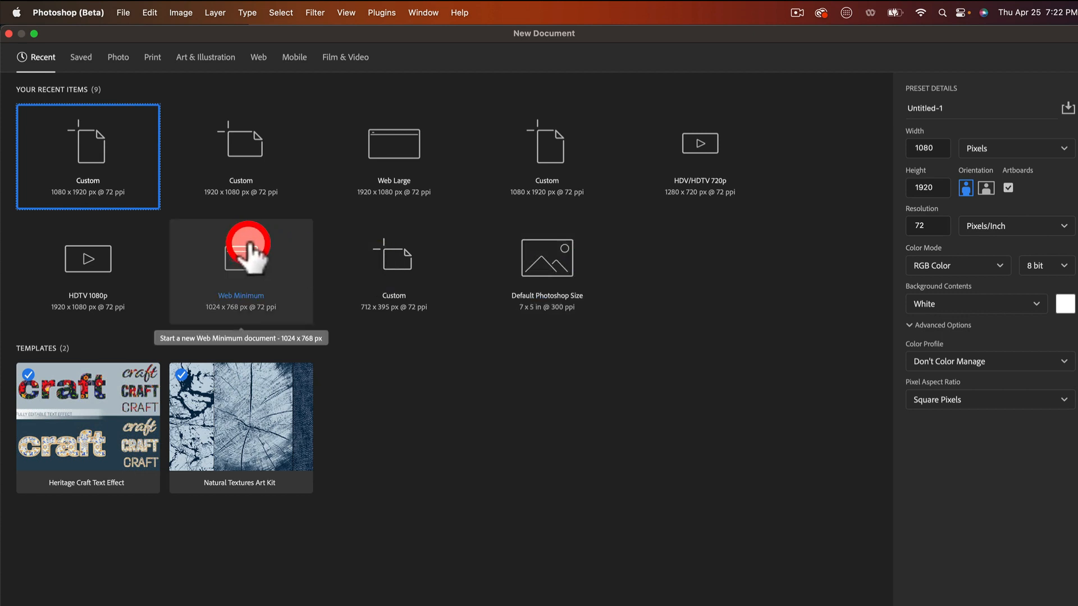
Step: Create a new document from the Web Large preset, 1920 x 1080 px at 72 ppi
left_click(404, 156)
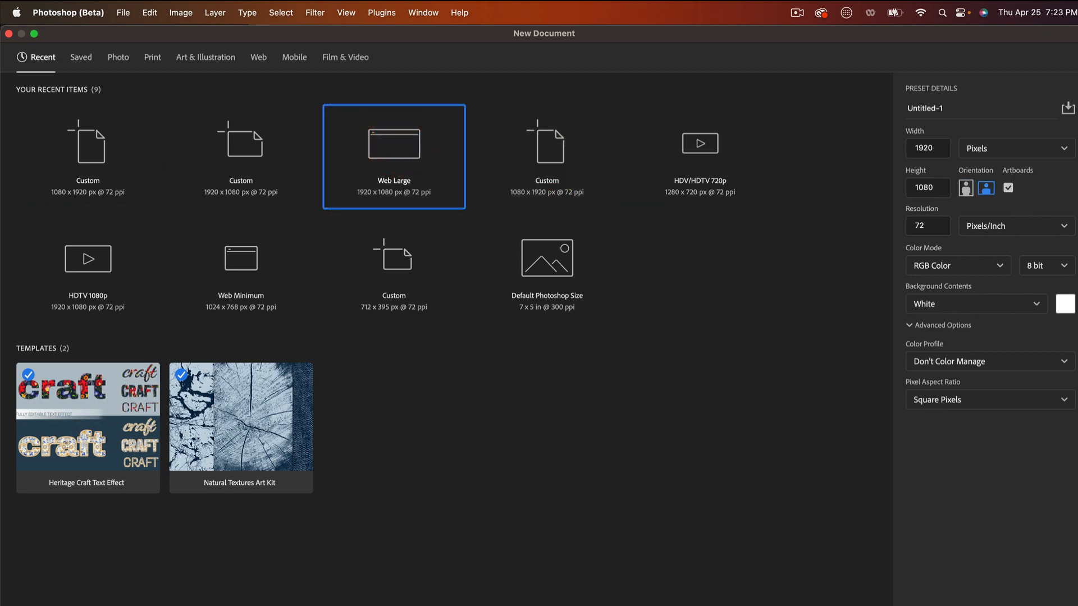
key("Return")
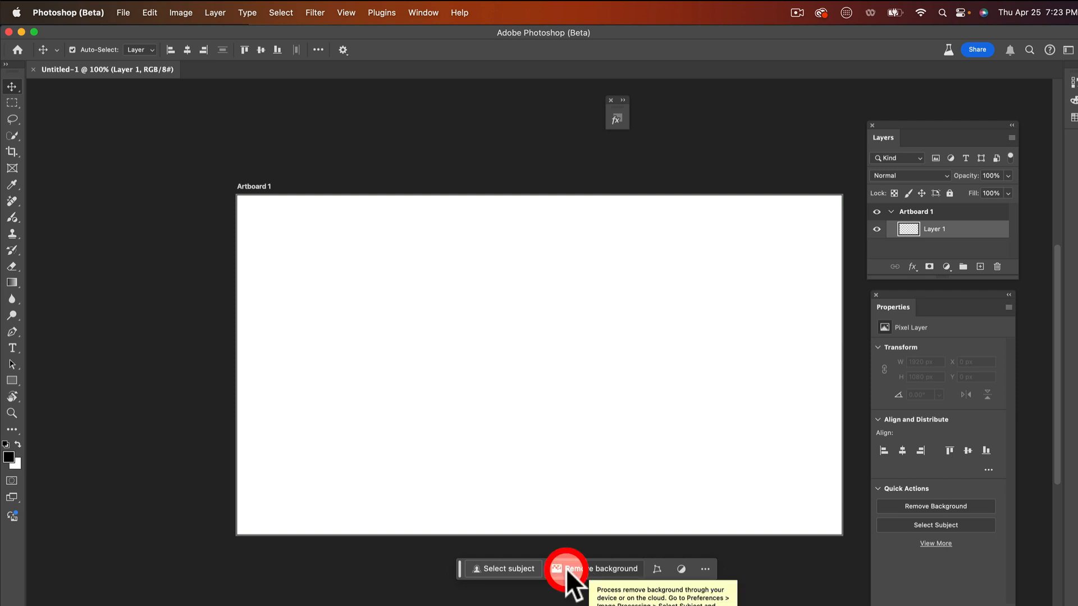
left_click(705, 570)
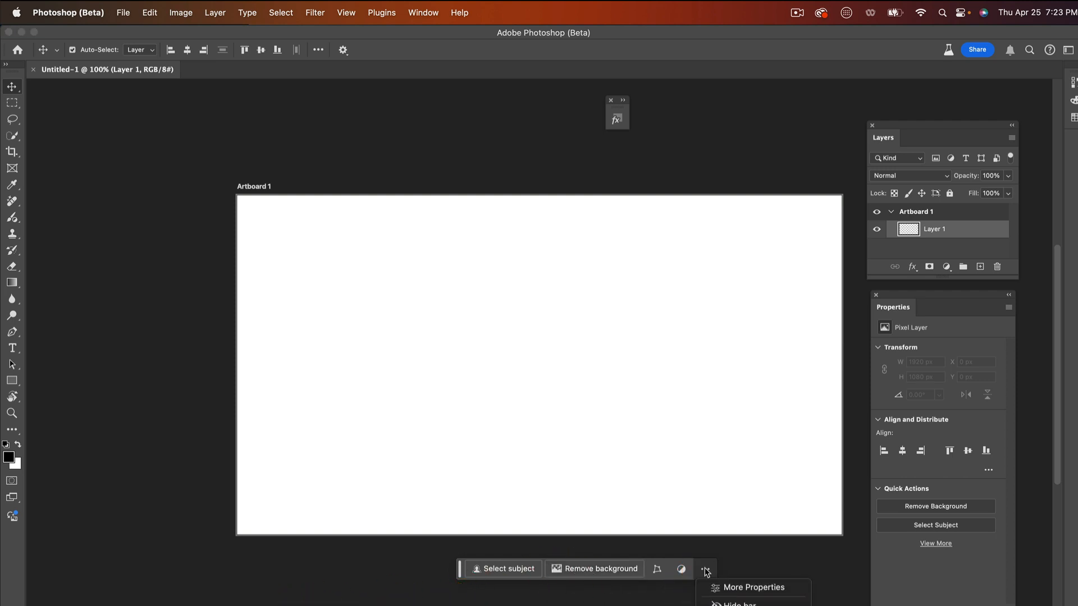
left_click(760, 603)
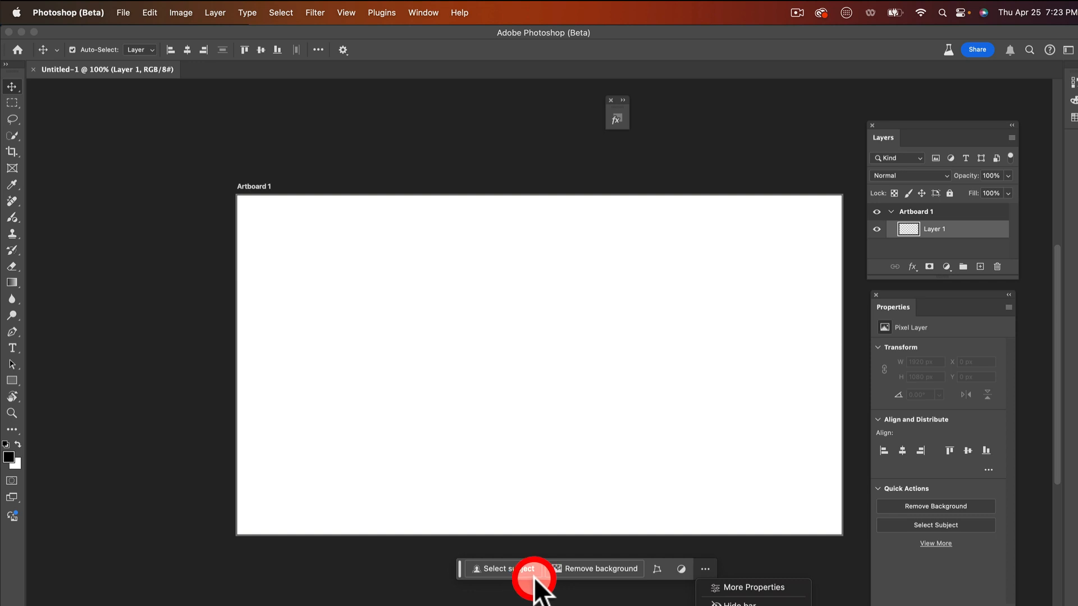
left_click(817, 557)
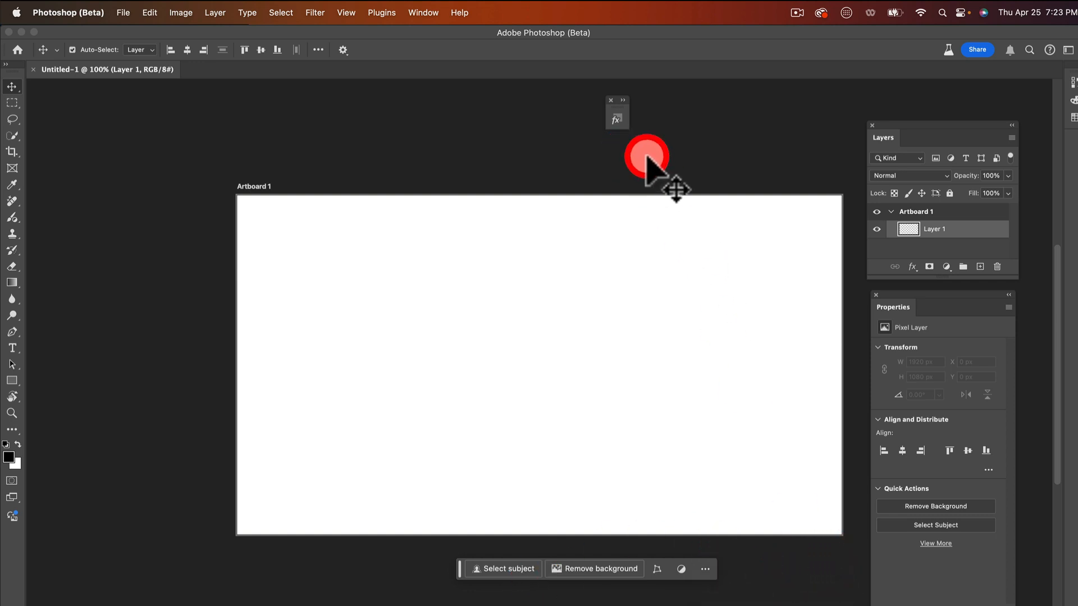
Step: Select the whole artboard with the Rectangular Marquee tool and apply Generative Fill with the prompt "shoes on the beach"
left_click(12, 103)
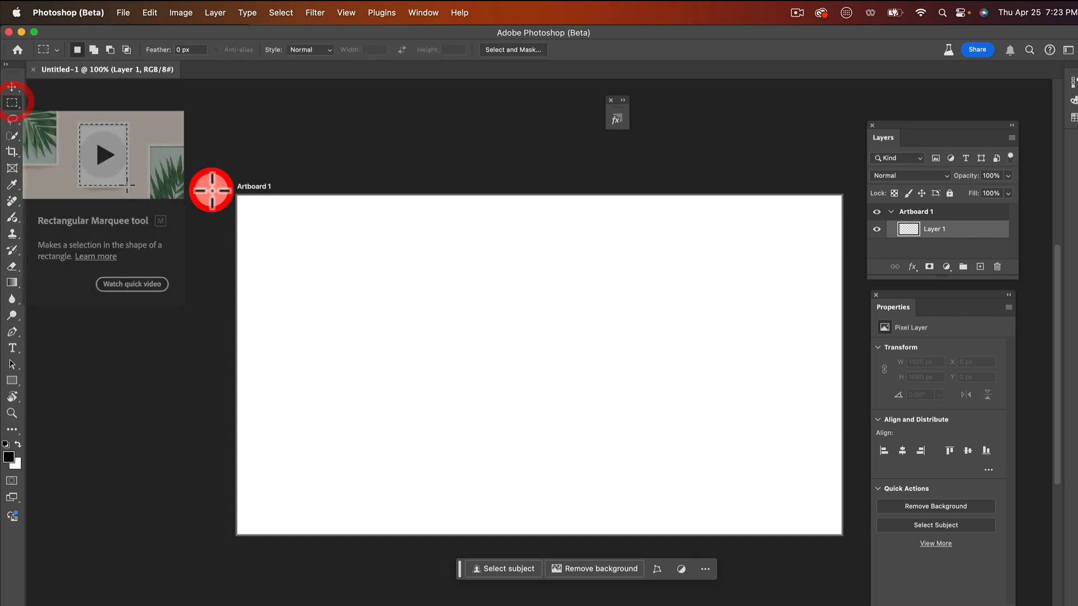
left_click_drag(235, 196, 850, 538)
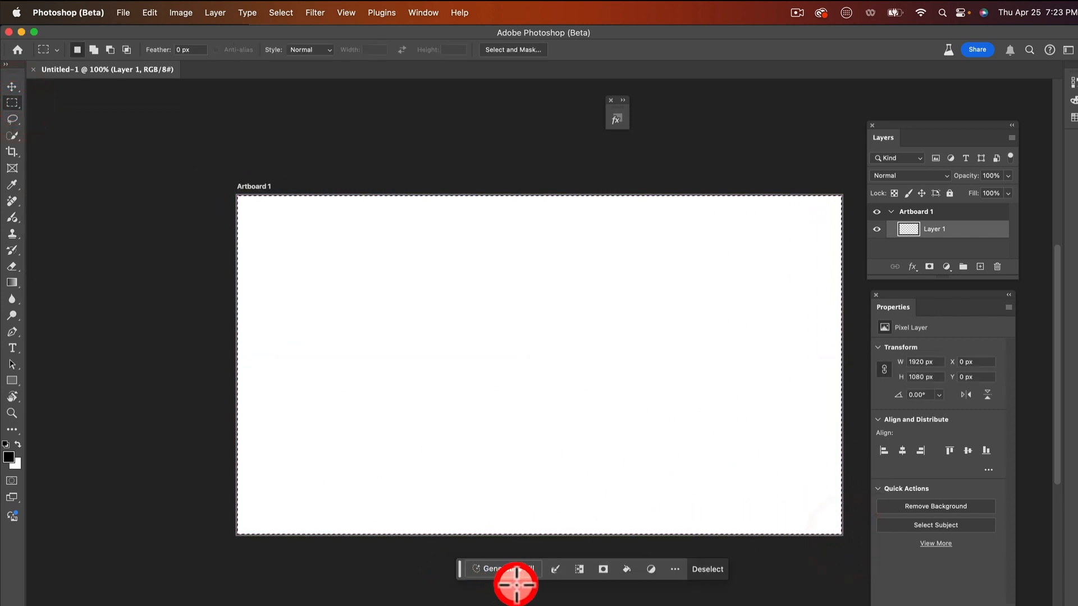
left_click(513, 568)
left_click(500, 569)
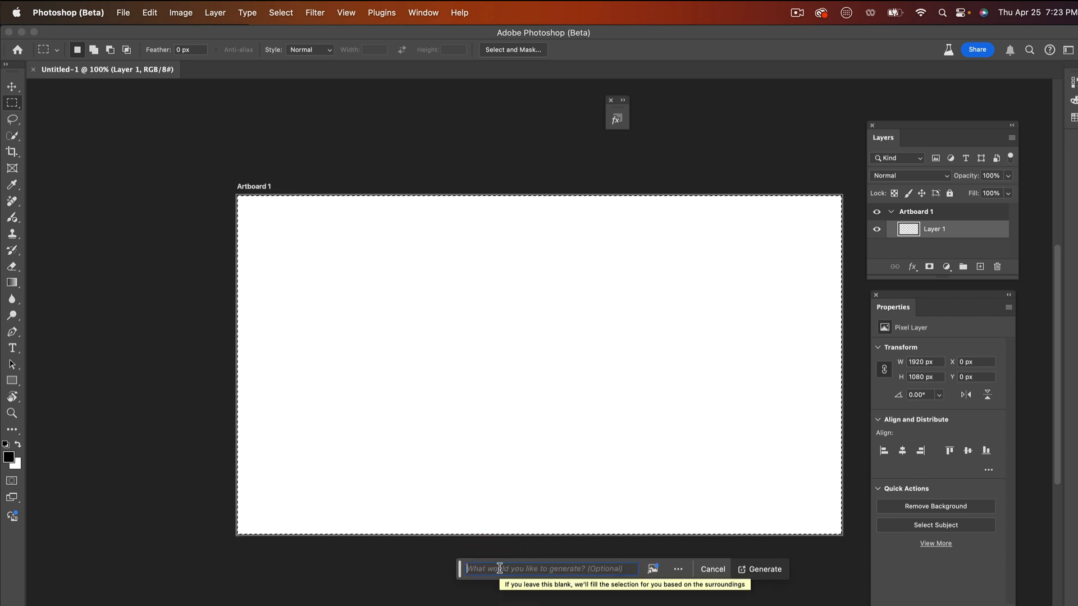
type("shoes ")
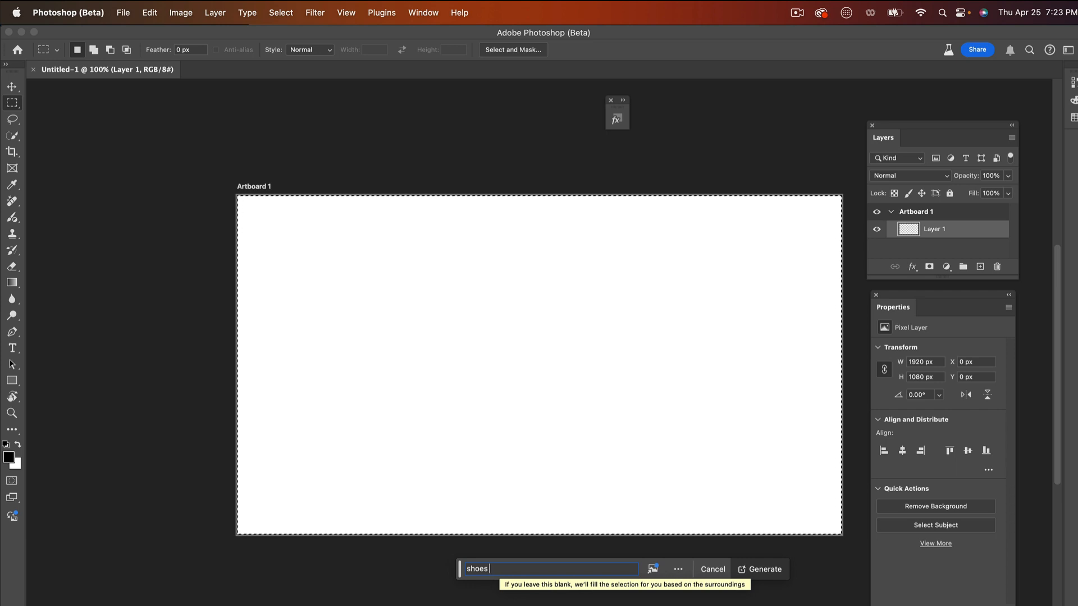
type("on the bea")
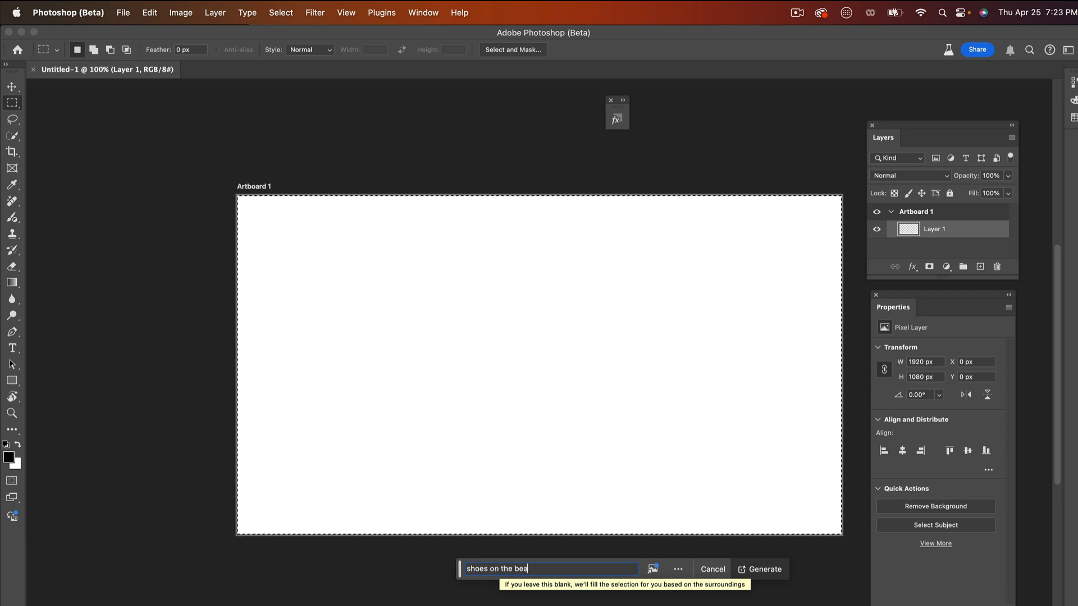
type("ch")
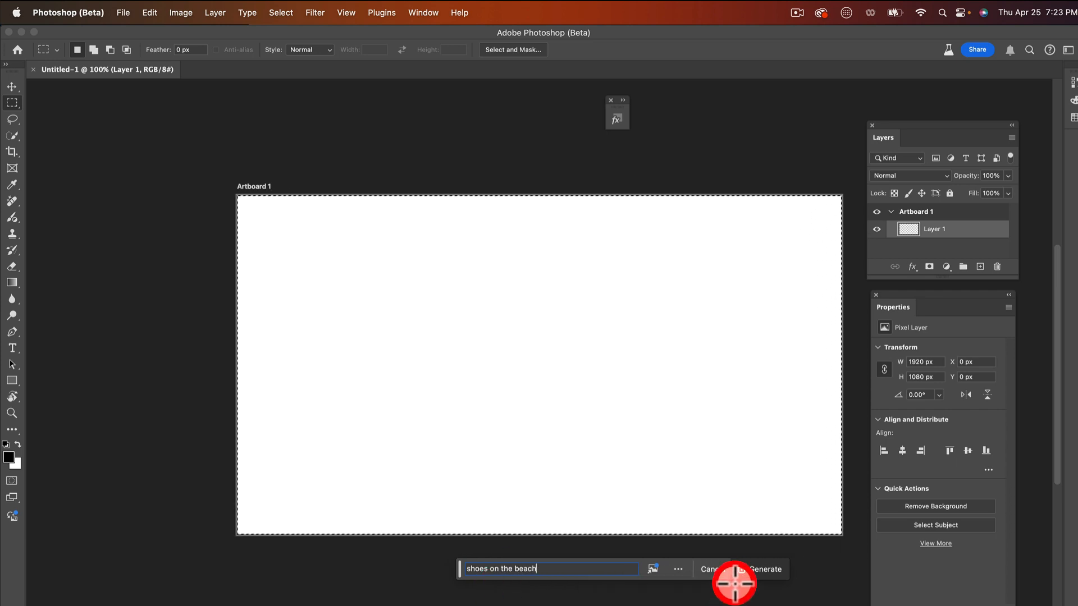
left_click(772, 568)
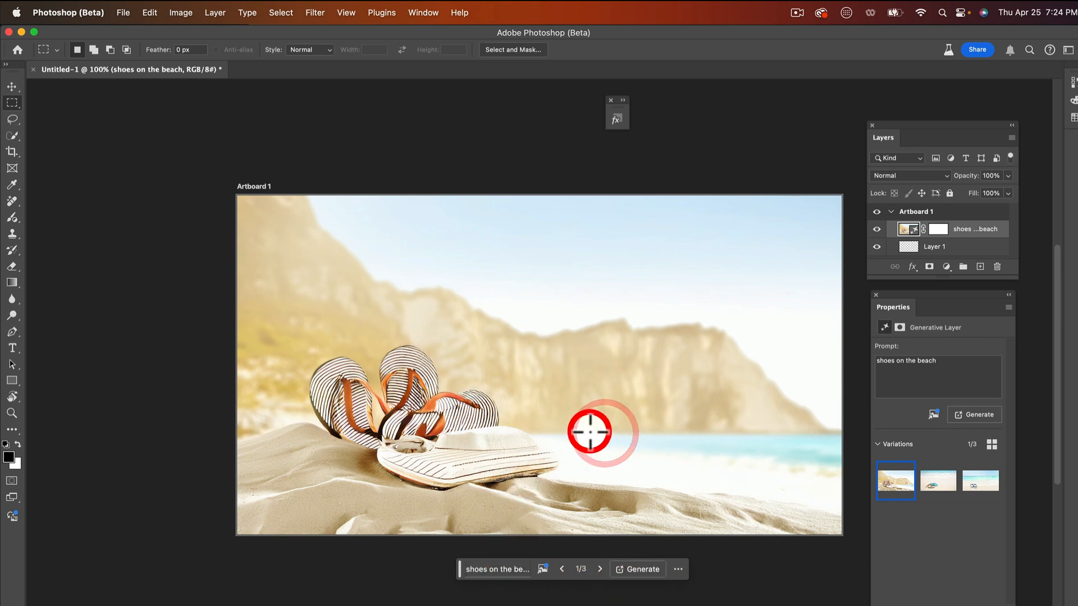
Step: Flatten the image and remove the background around the shoes
left_click(12, 88)
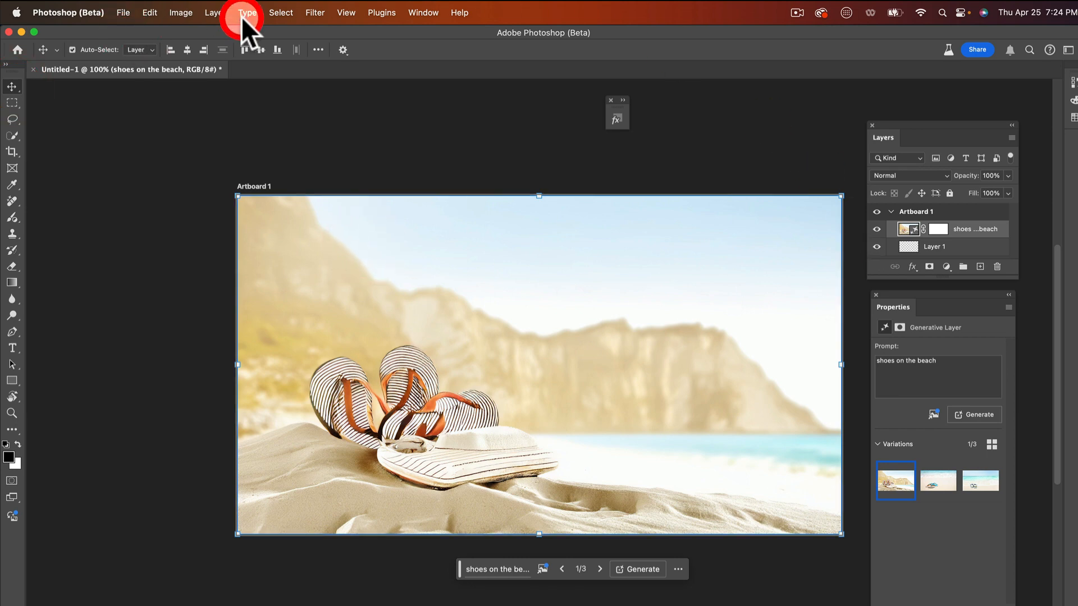
left_click(213, 13)
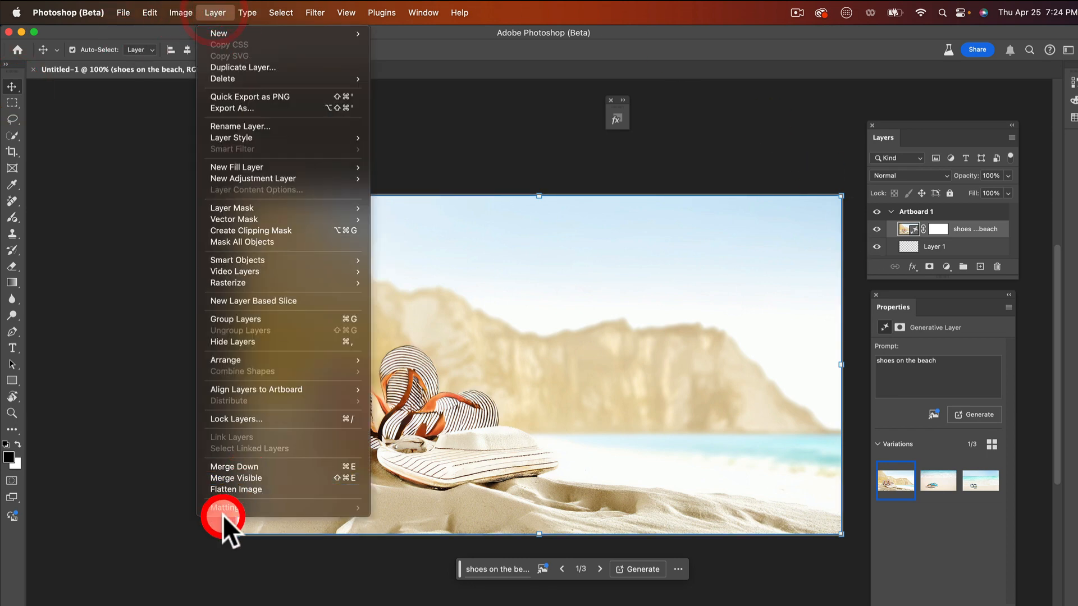
left_click(253, 488)
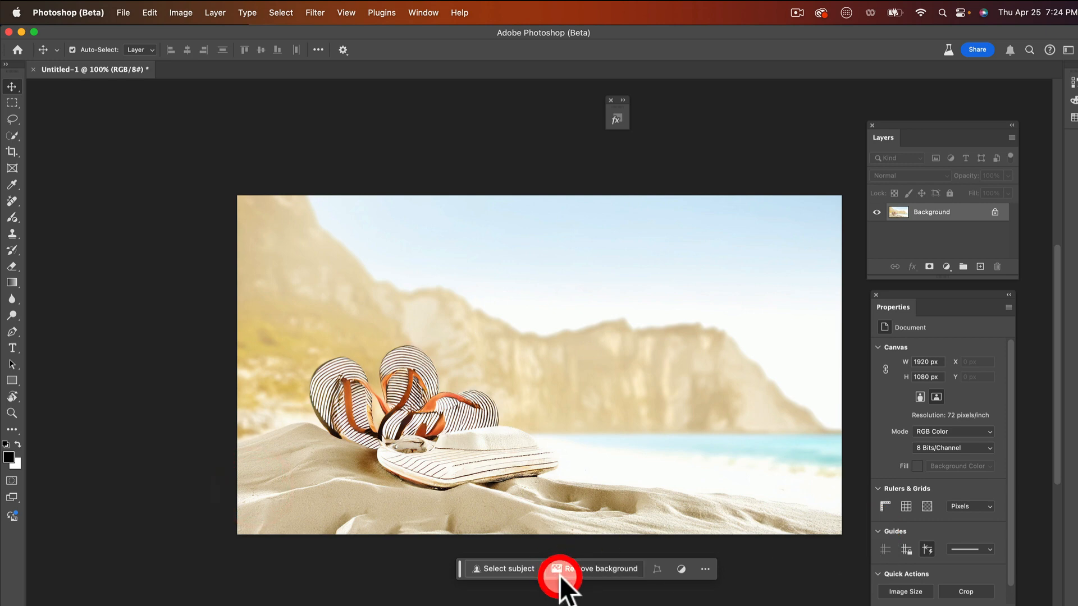
scroll(533, 529, "down", 1)
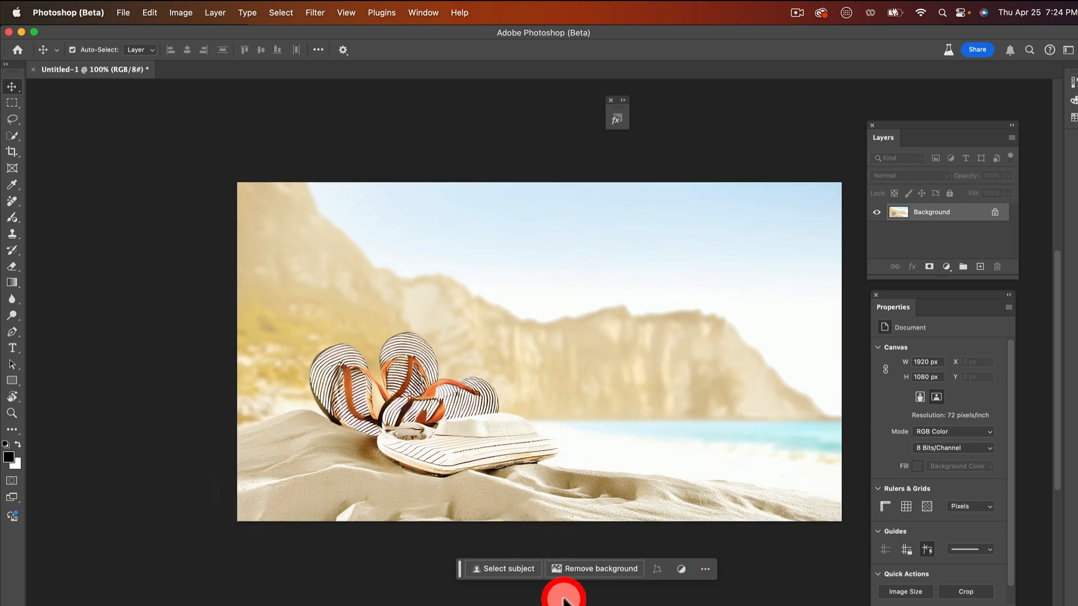
left_click(600, 568)
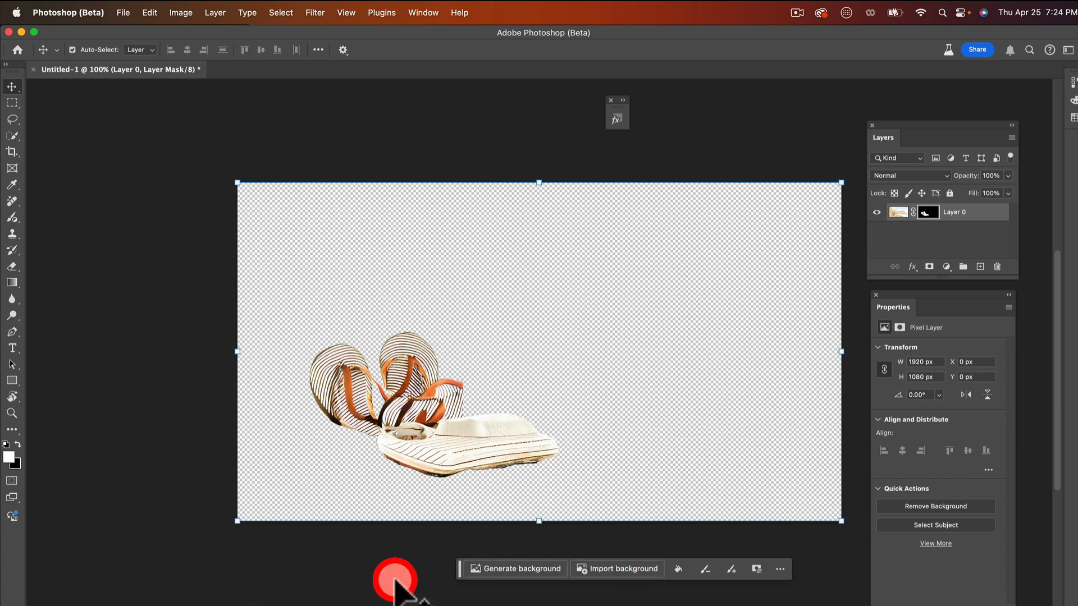
Step: Generate a new background behind the shoes from the prompt "cityscape" and choose the third variation
left_click(513, 571)
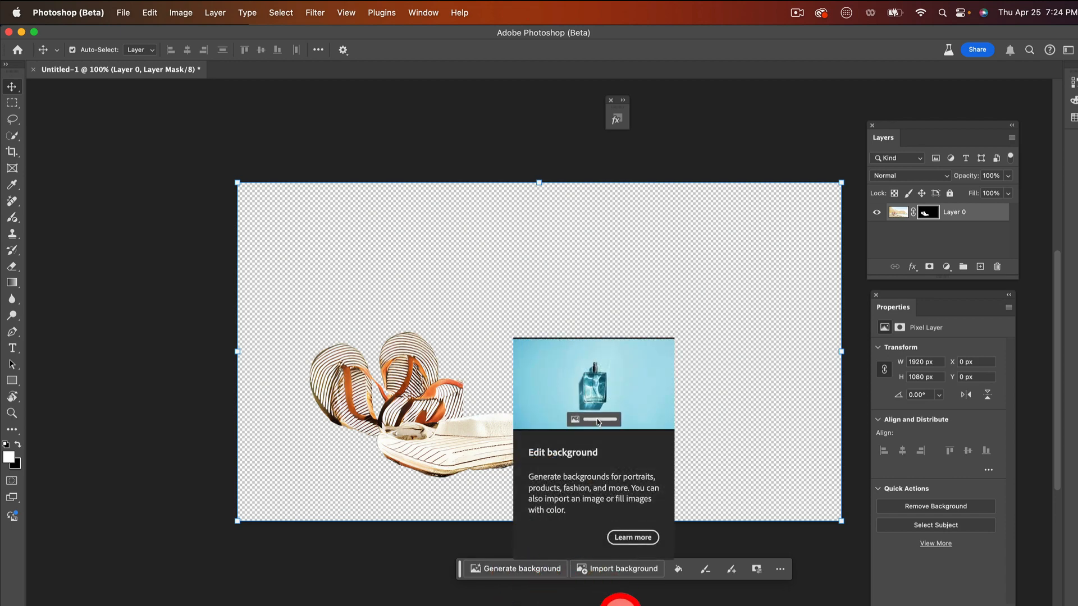
left_click(359, 567)
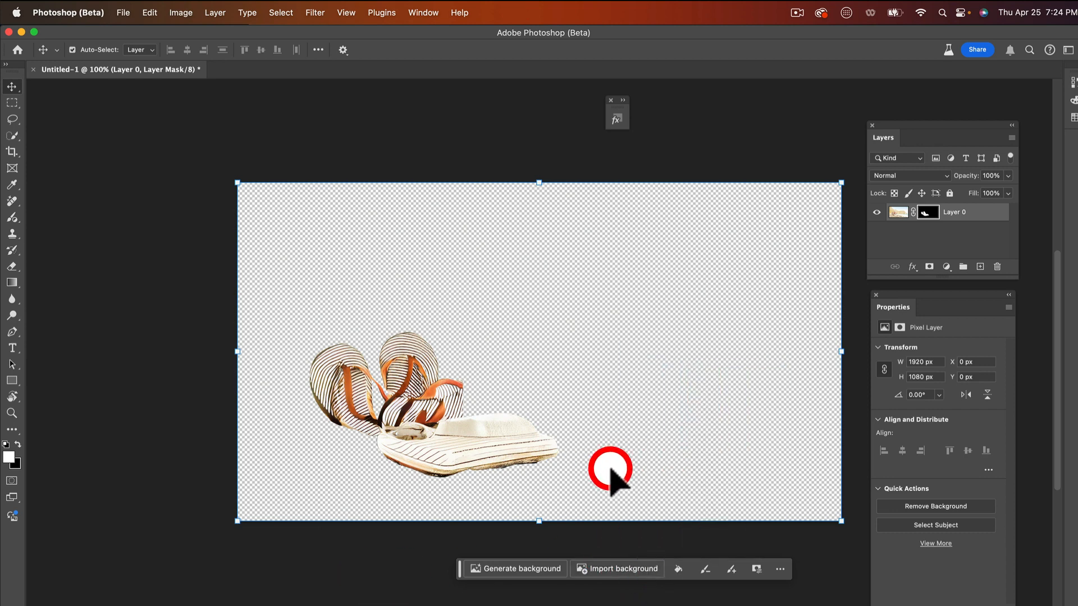
left_click(530, 573)
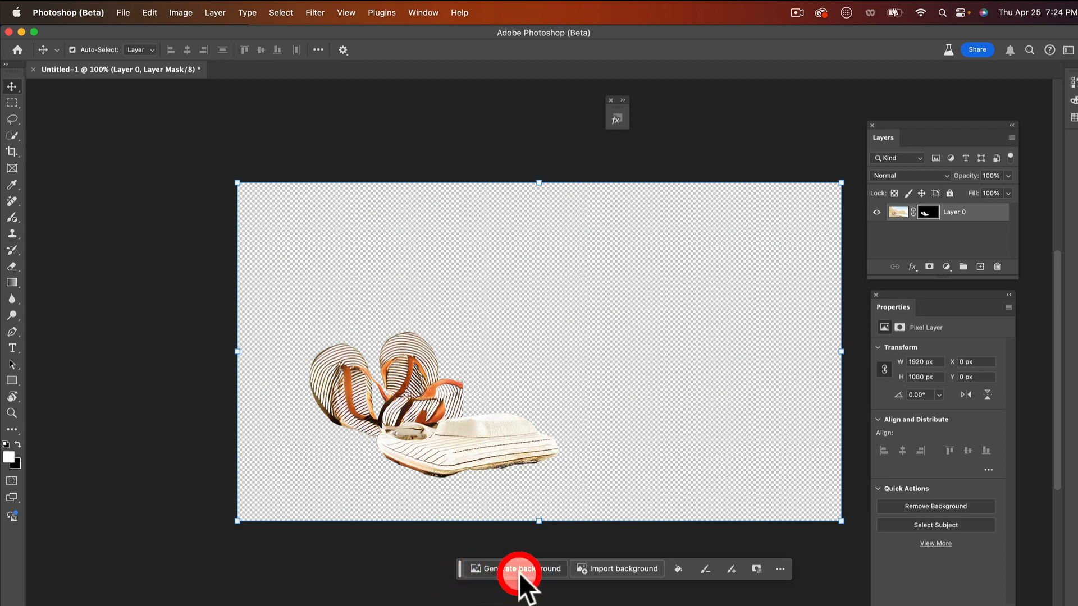
left_click(536, 571)
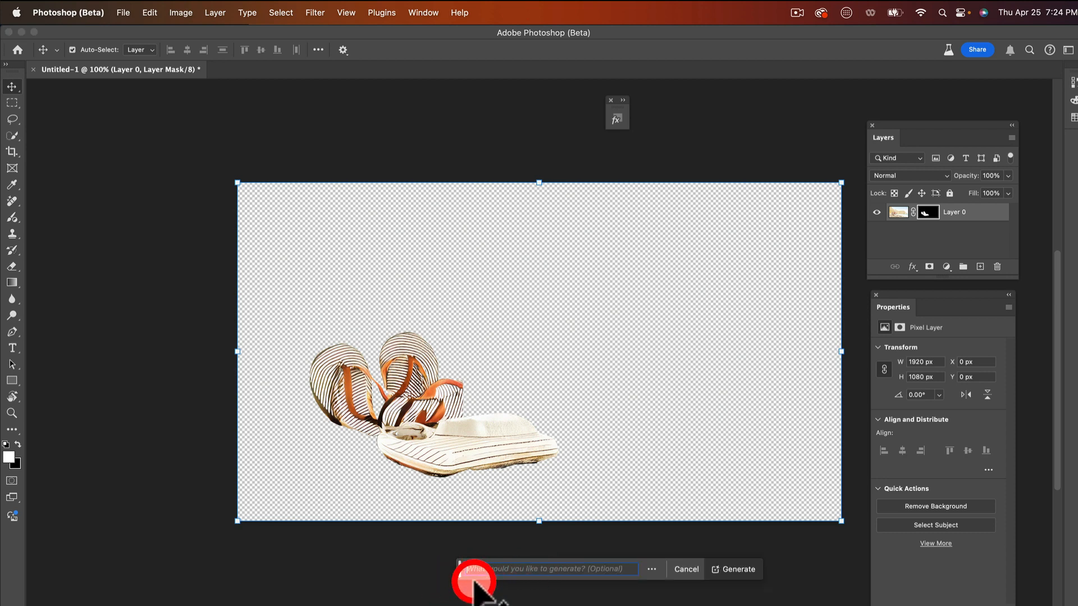
left_click(490, 569)
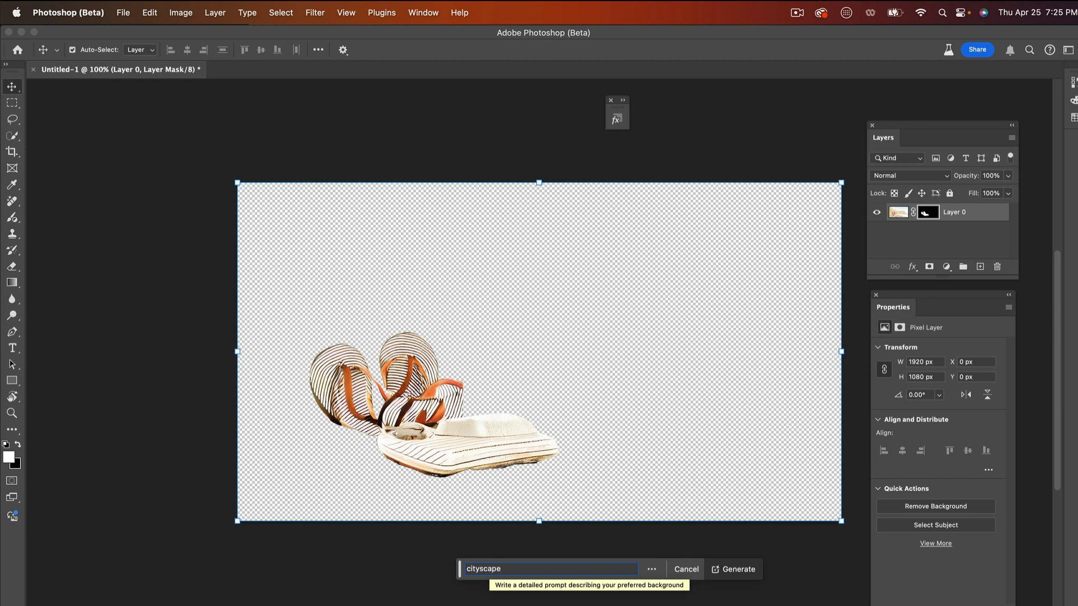
left_click(728, 570)
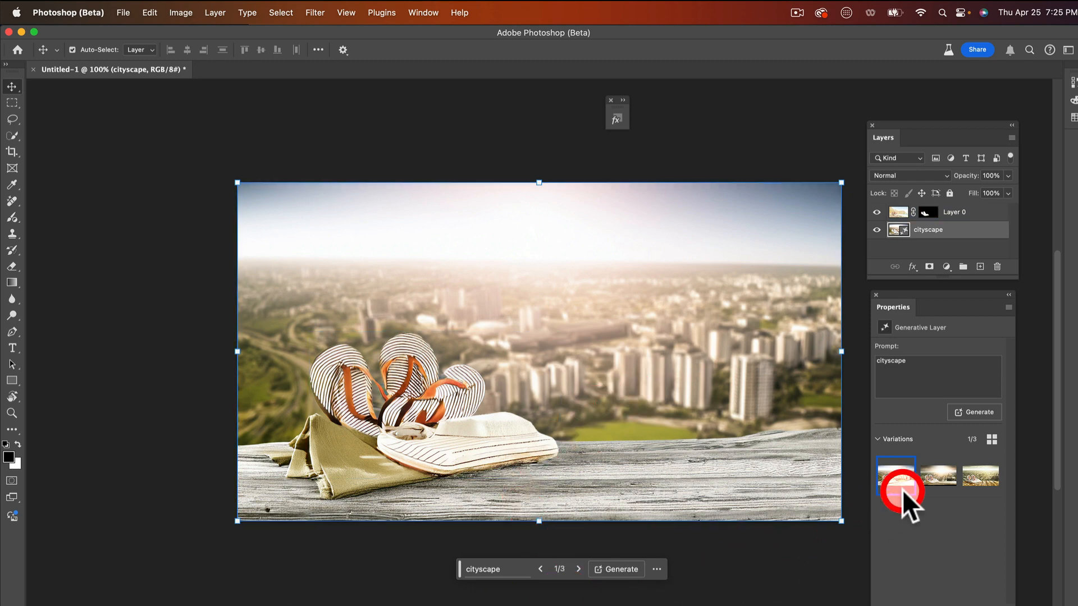
left_click(937, 477)
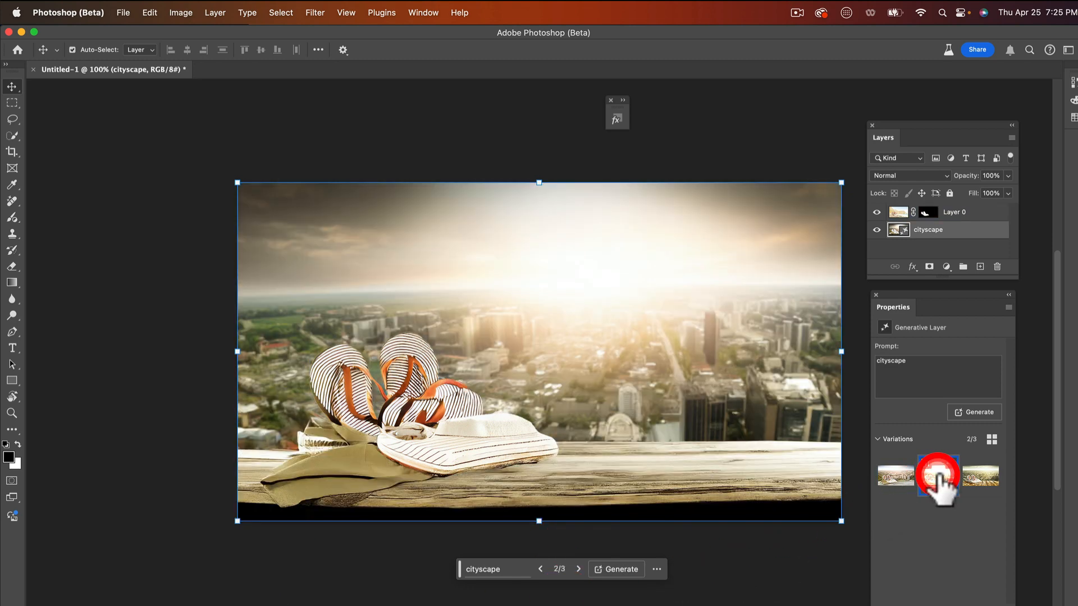
left_click(997, 476)
Step: Replace the background layer's prompt with "on a blue beach with boats" and generate new variations
double_click(918, 361)
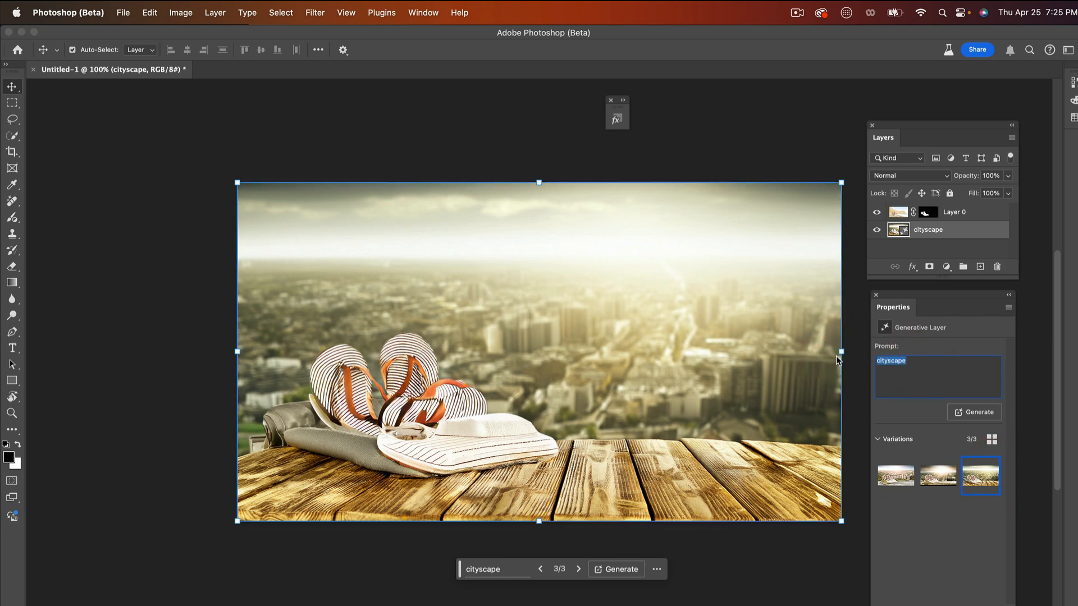
type("on a blue beach with boats")
scroll(883, 444, "left", 4)
scroll(882, 444, "down", 2)
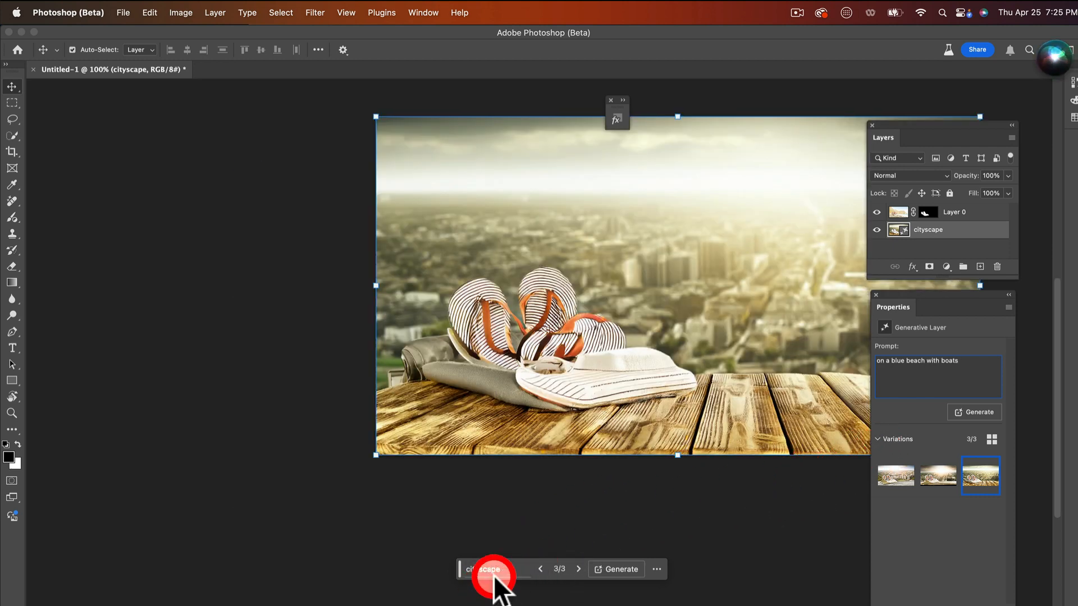
left_click(990, 412)
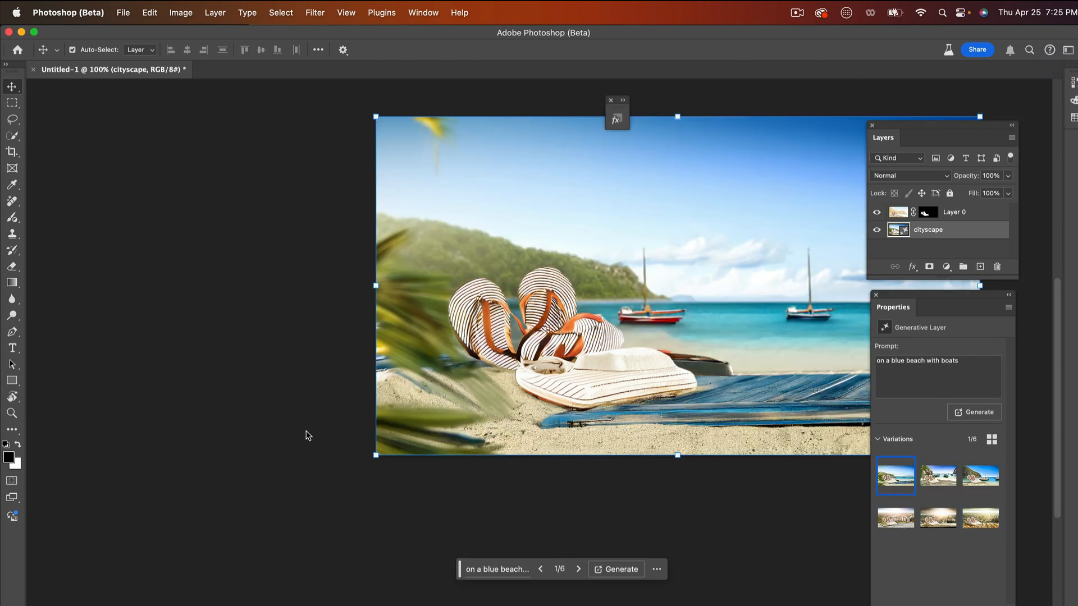
Step: Compare the three newly generated beach backgrounds with boats, ending on the third variation
left_click(940, 475)
left_click(988, 476)
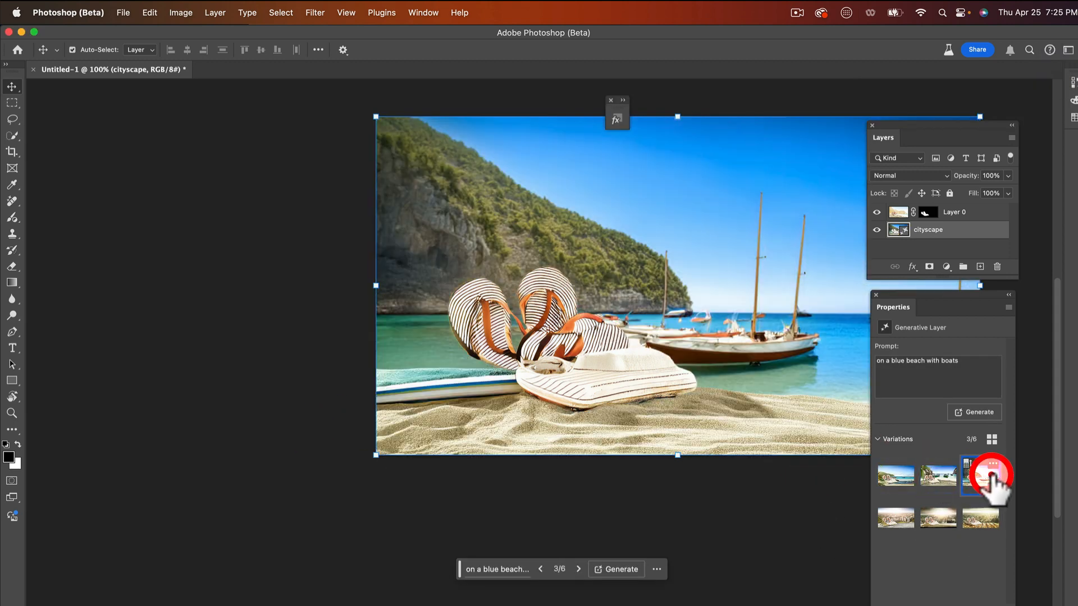
left_click(935, 474)
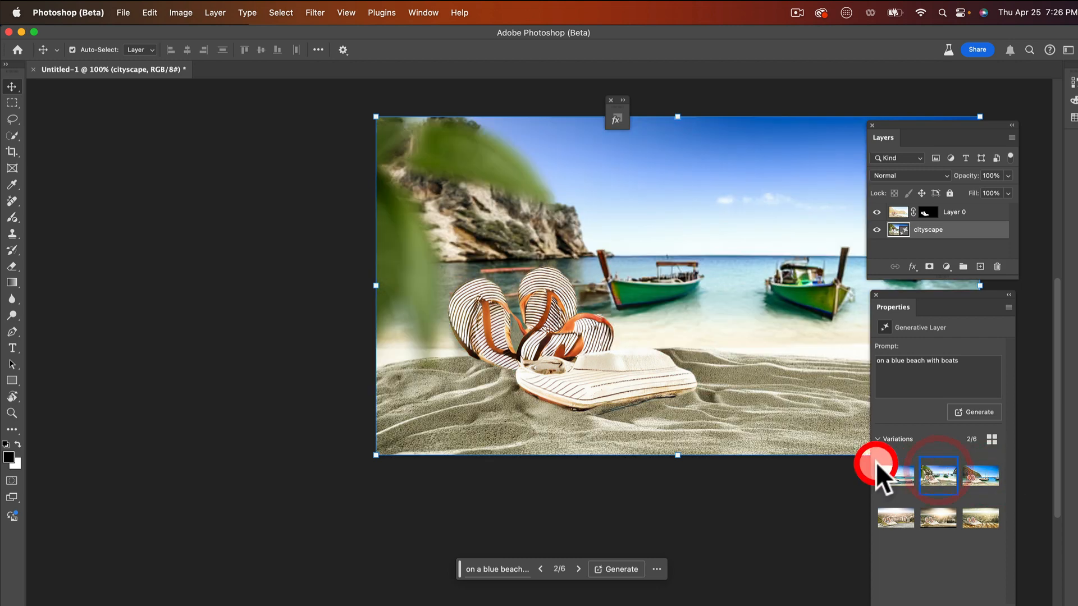
left_click(882, 471)
left_click(946, 478)
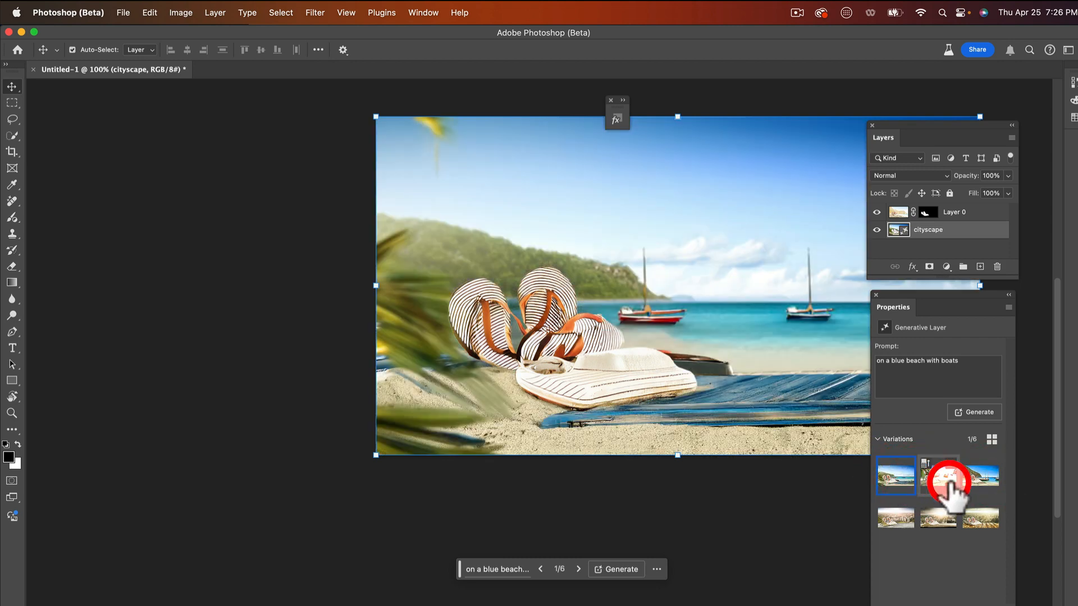
left_click(982, 477)
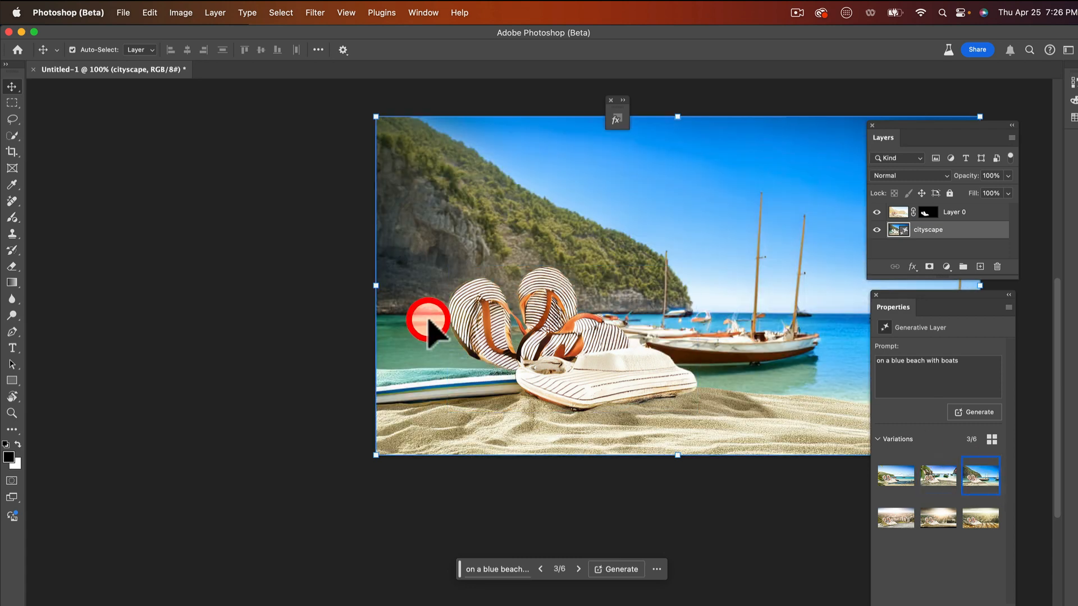
Step: Generate another set of backgrounds from the same beach prompt and choose the second variation
left_click(980, 414)
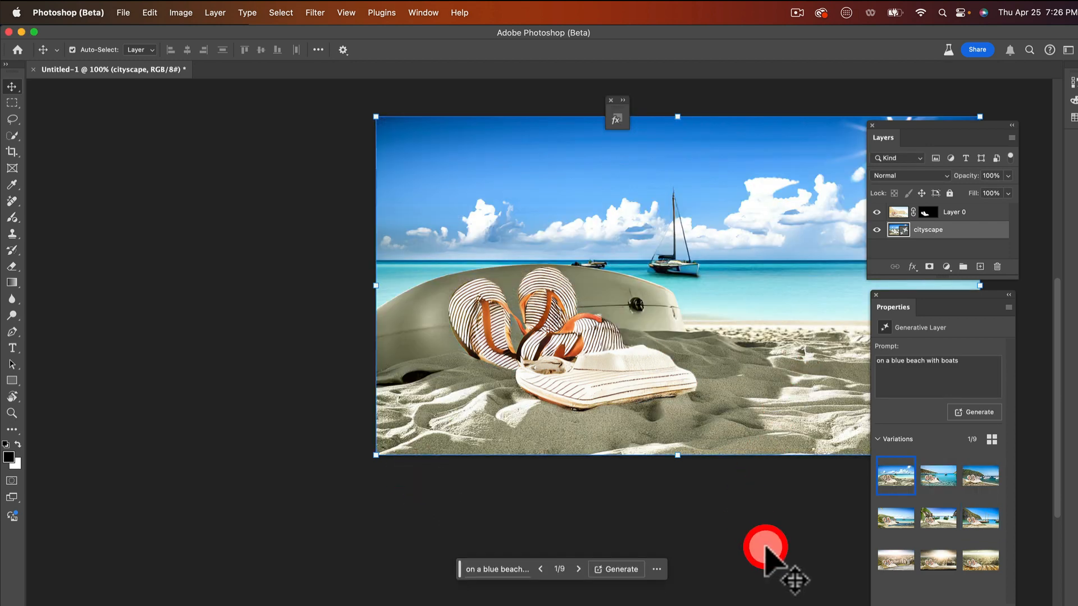
left_click(938, 476)
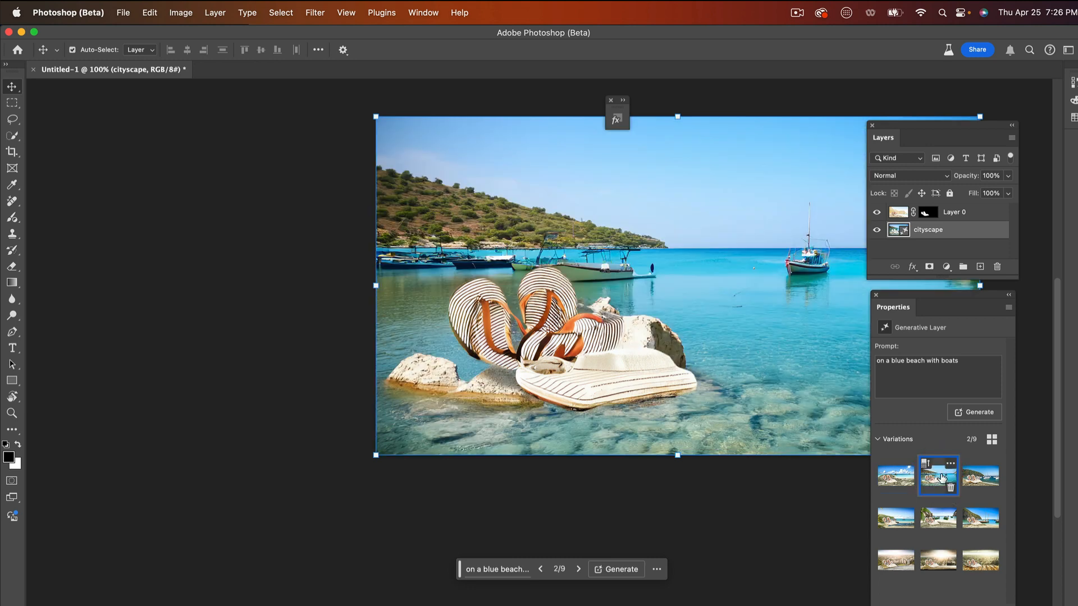
left_click(987, 475)
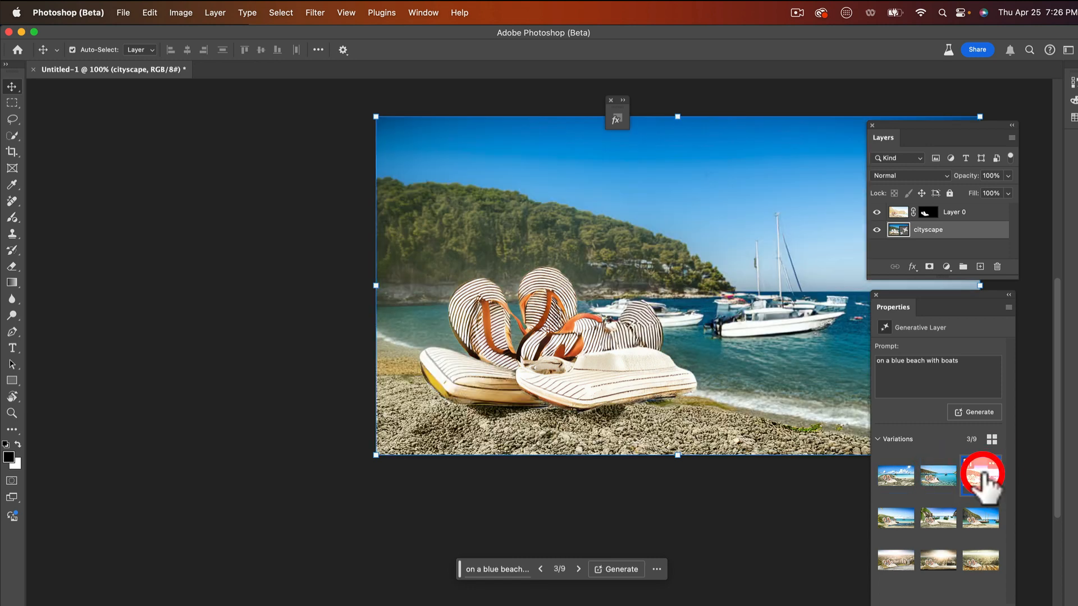
left_click(928, 476)
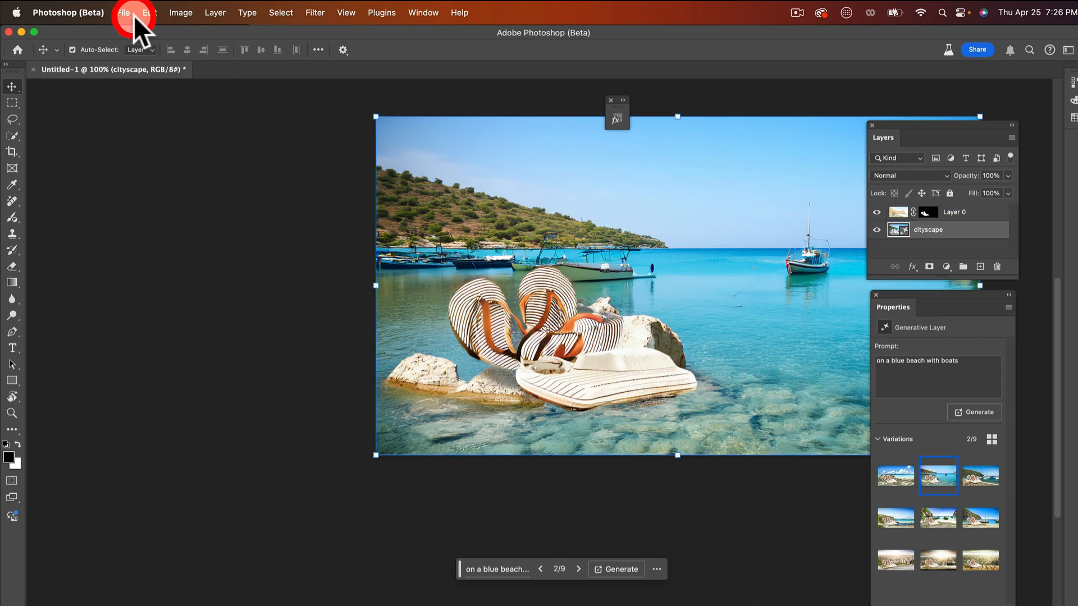
Step: Flatten the image so the shoes and the generated beach background become a single layer
left_click(210, 12)
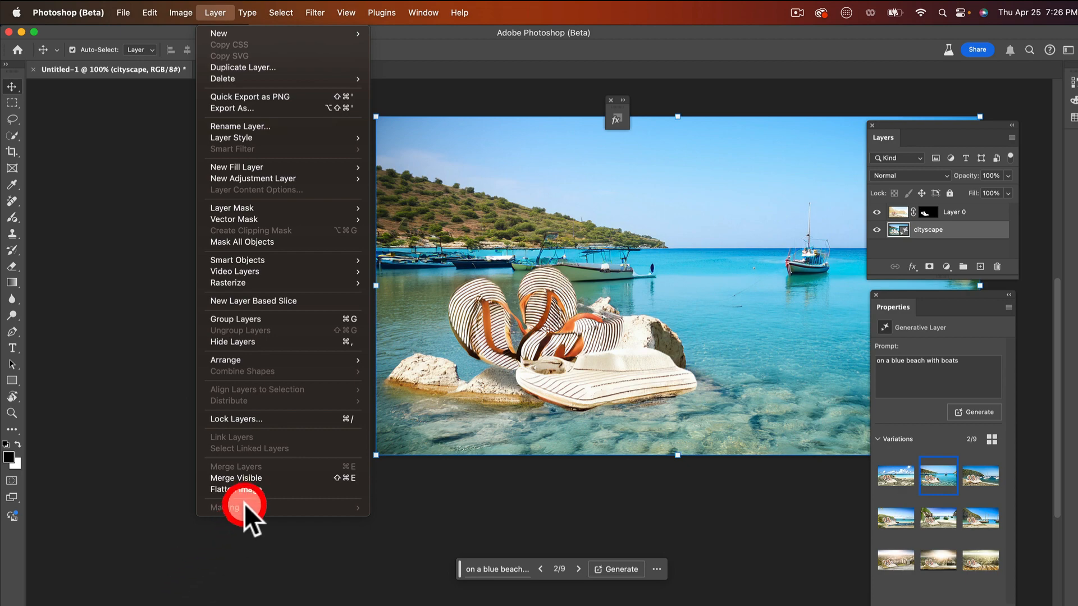
left_click(258, 491)
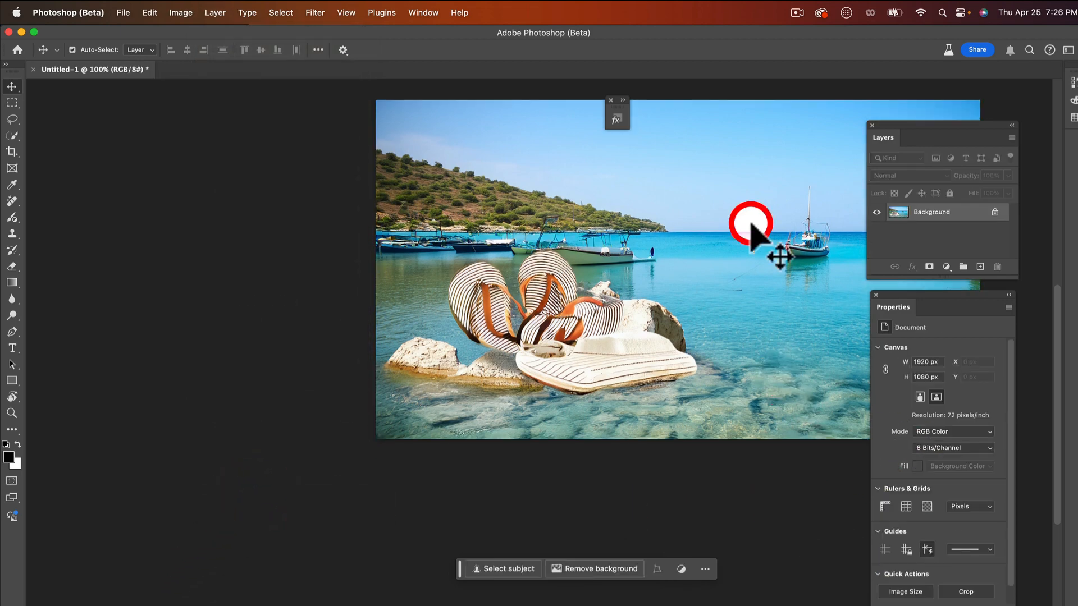
Step: Select a rectangle of empty water beside the shoes and use Generative Fill there with the prompt "row boat"
scroll(519, 605, "down", 5)
scroll(519, 605, "up", 7)
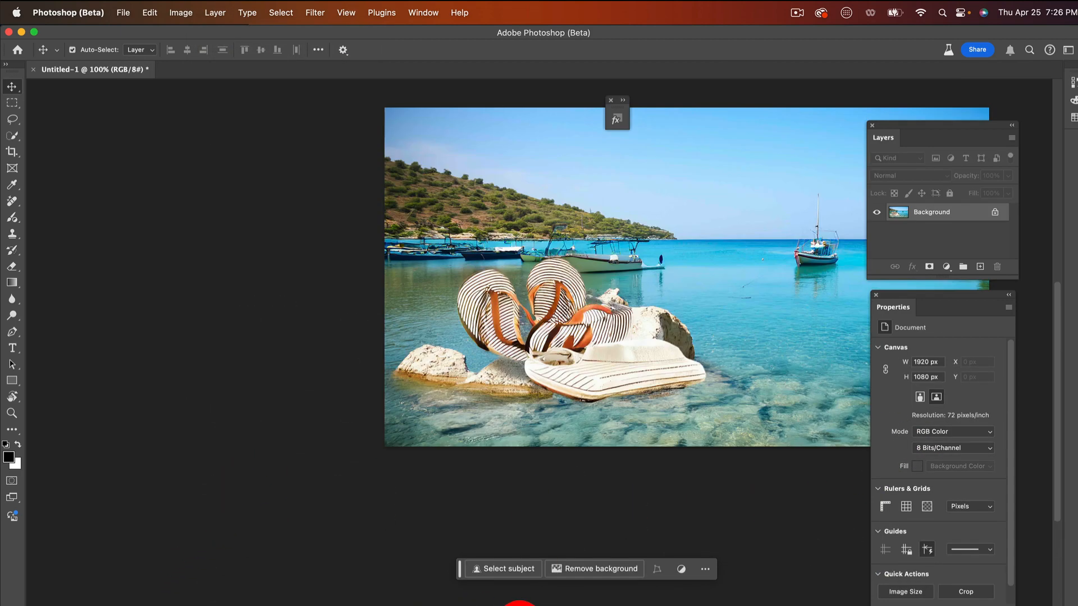
scroll(519, 605, "right", 1)
scroll(615, 604, "right", 5)
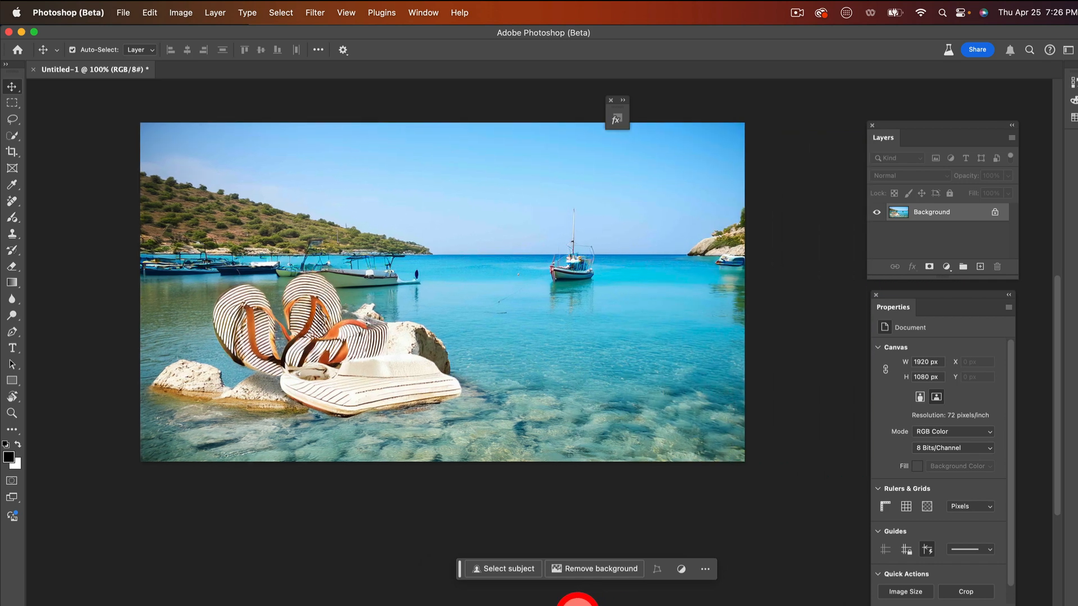
scroll(572, 604, "left", 3)
scroll(573, 603, "right", 3)
scroll(577, 604, "left", 1)
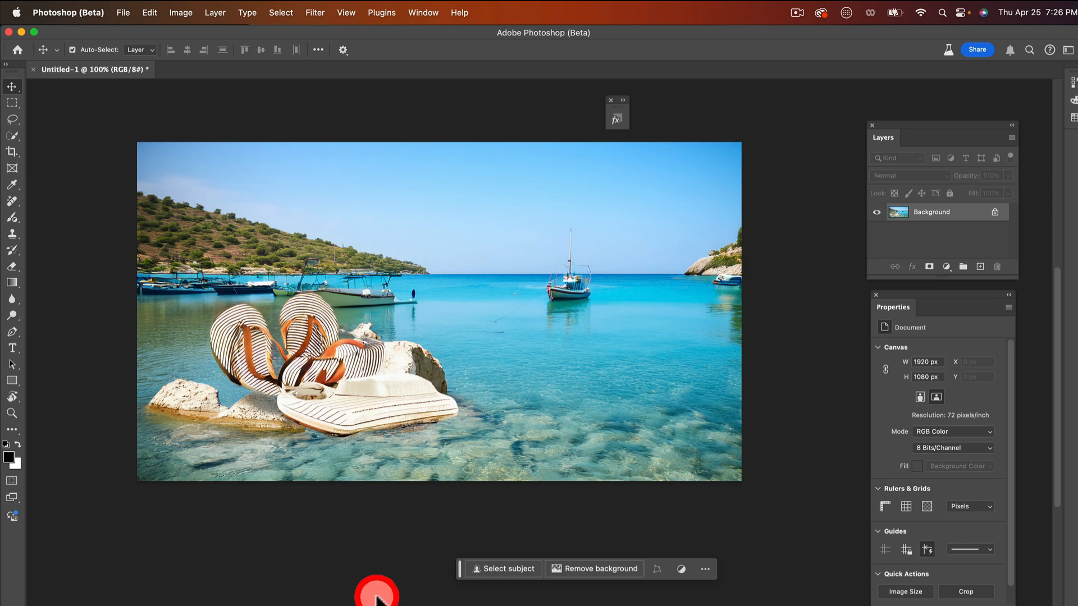
left_click(12, 103)
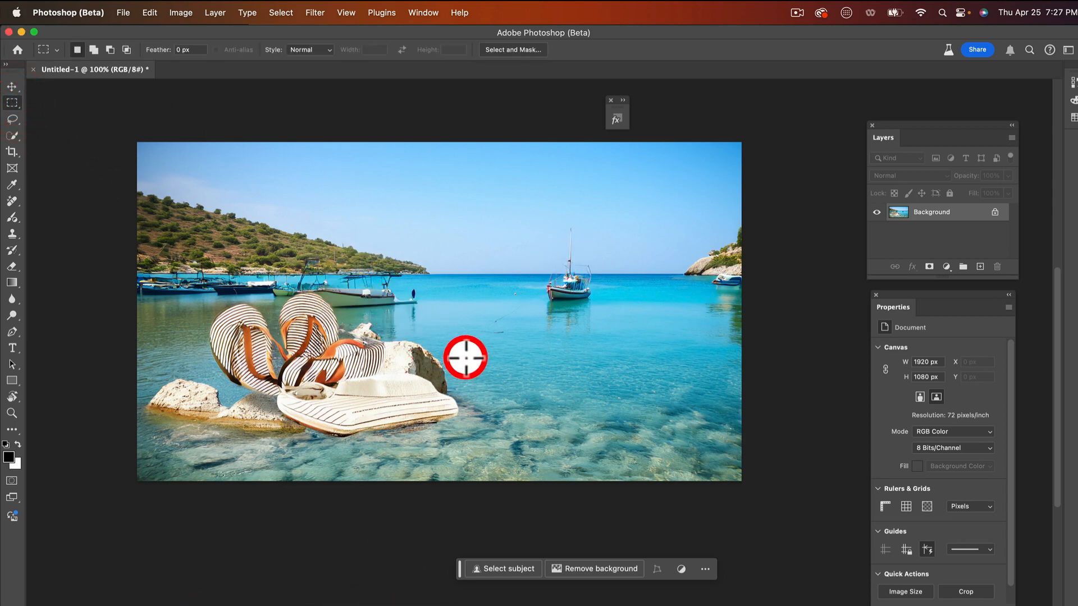
left_click_drag(478, 330, 729, 458)
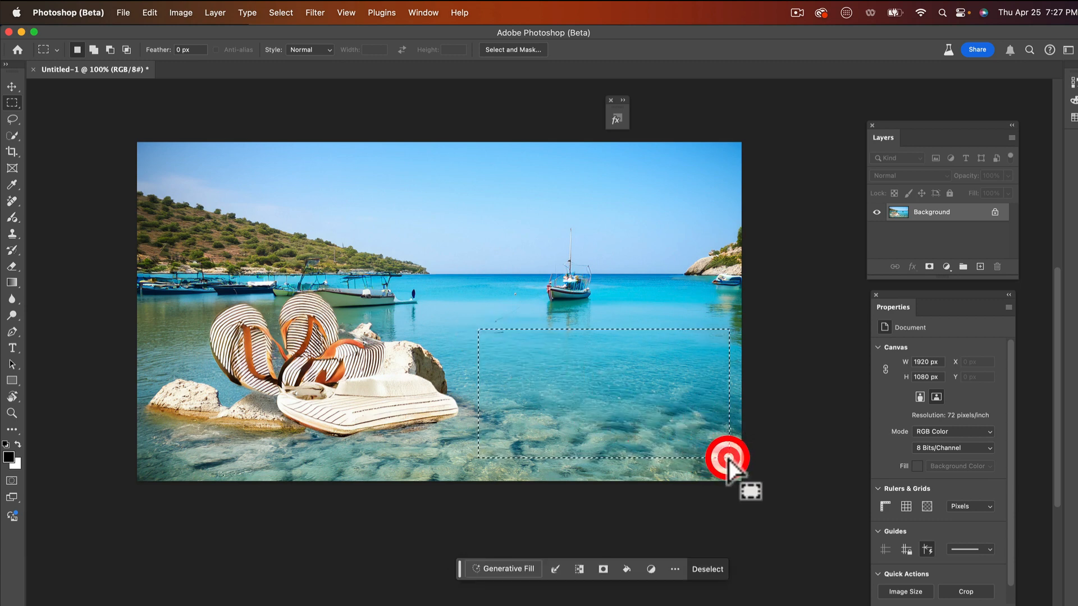
left_click(521, 578)
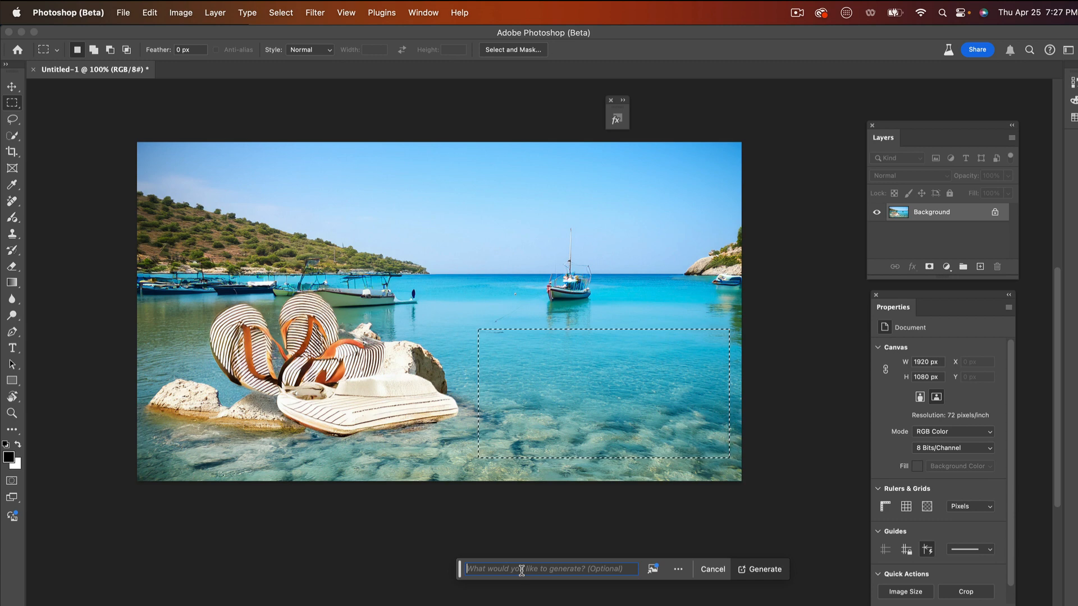
type("row boa")
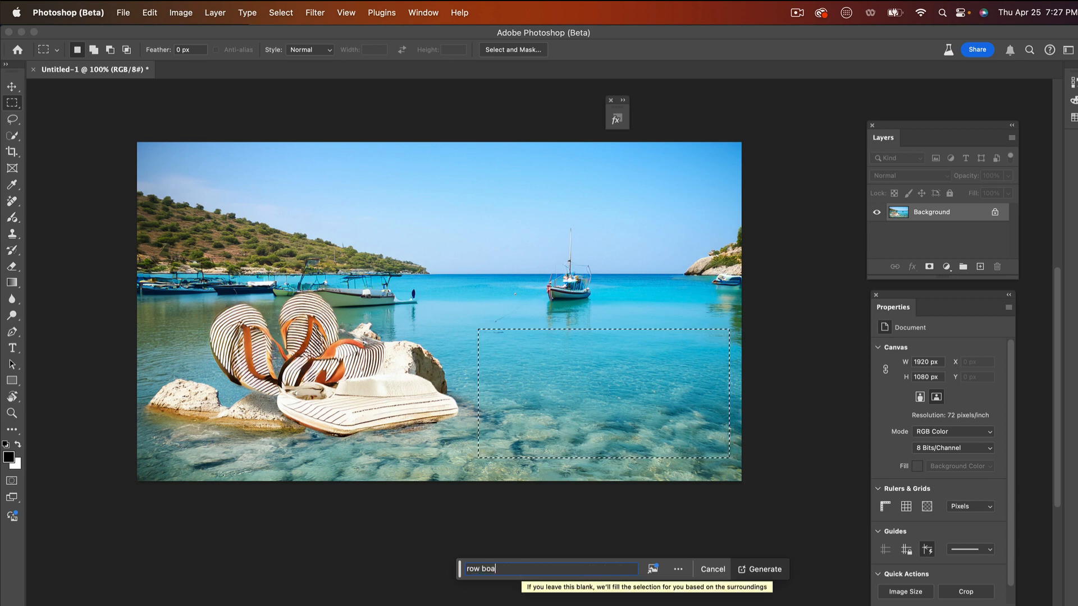
type("t")
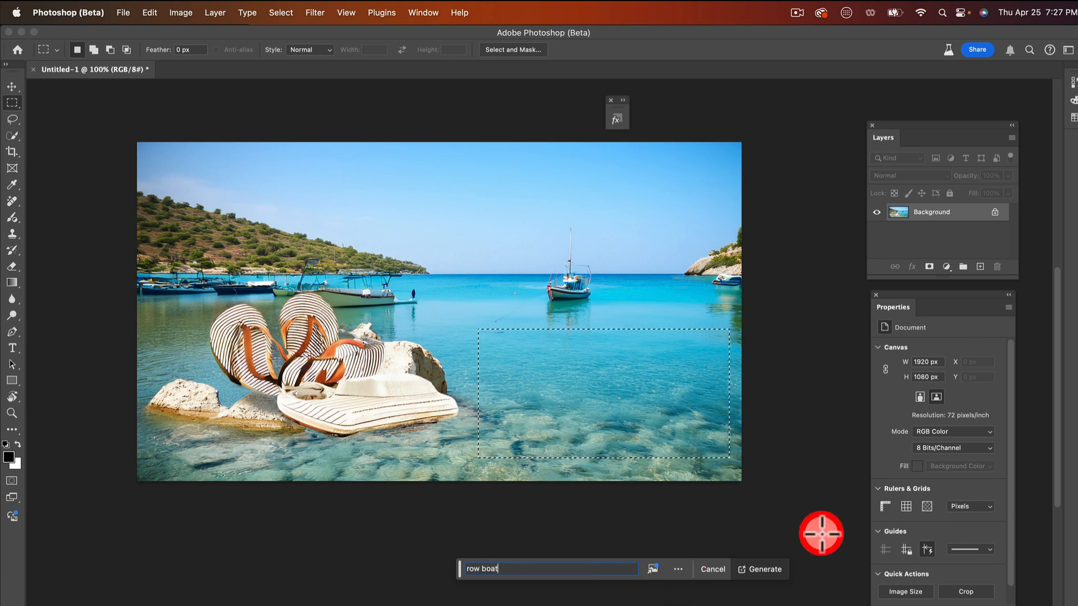
left_click(764, 570)
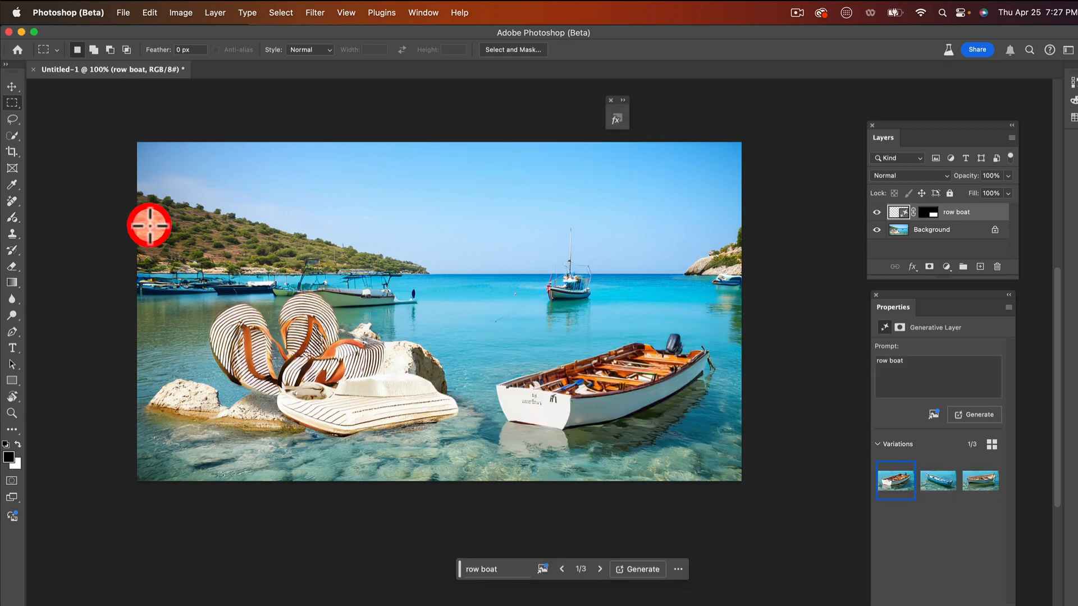
Step: Compare the generated row boat variations on the canvas, ending on the third variation
left_click(12, 86)
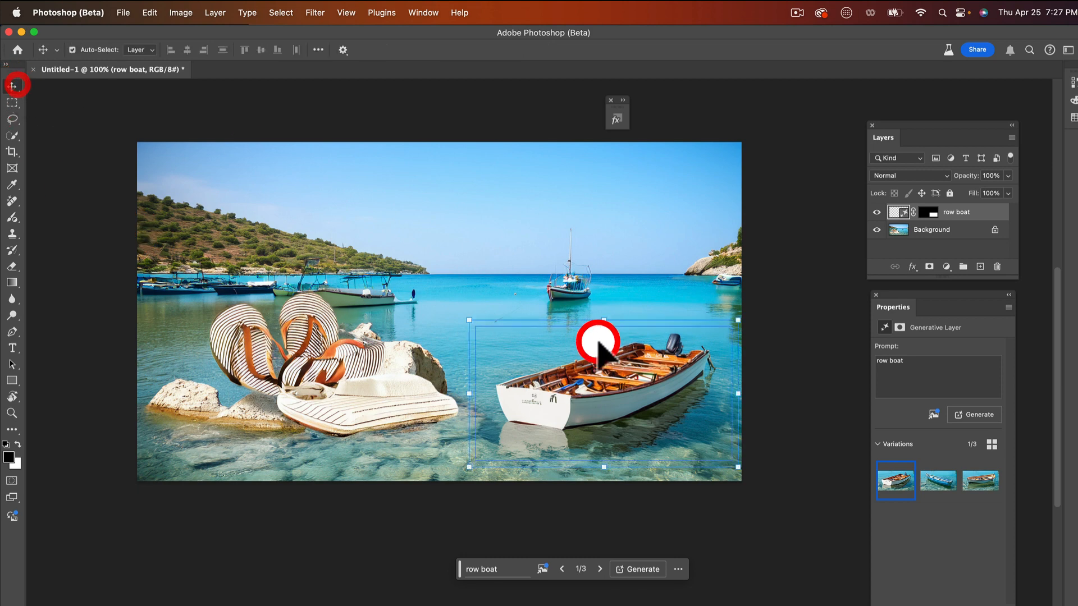
left_click(628, 388)
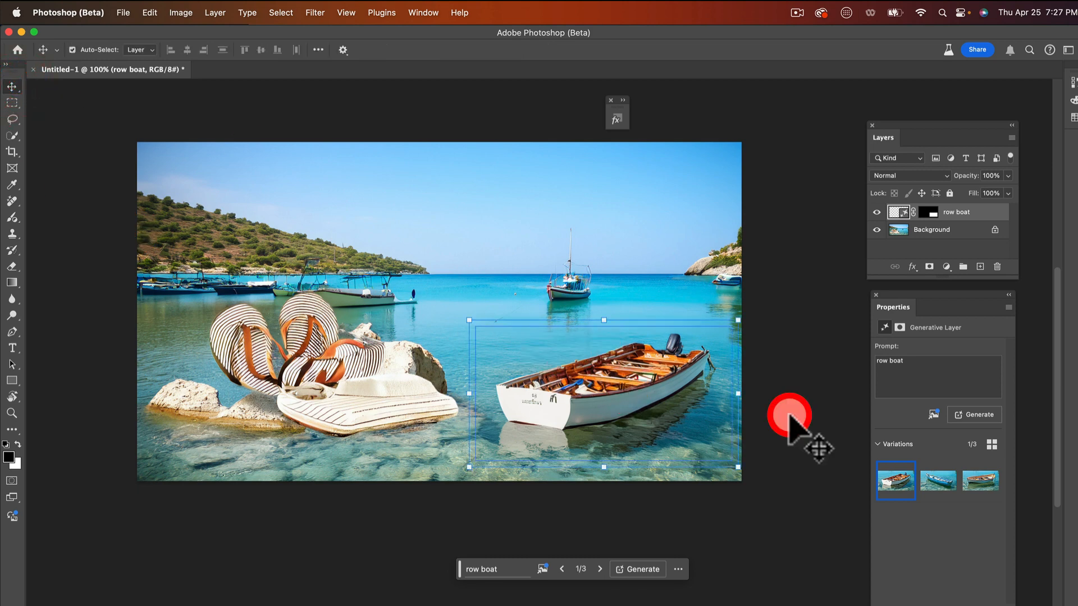
left_click(937, 483)
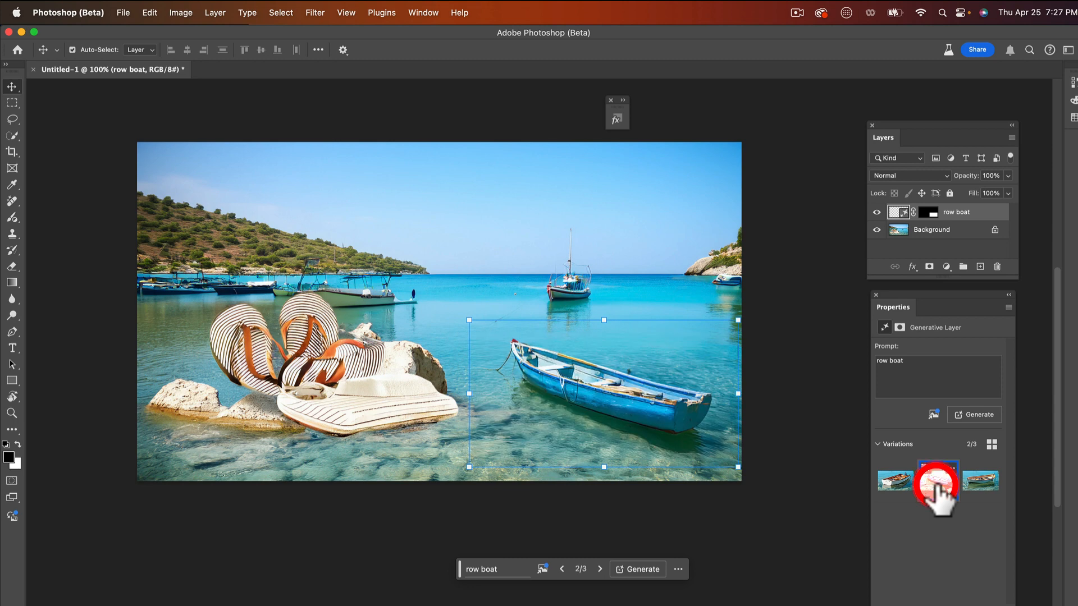
left_click(980, 483)
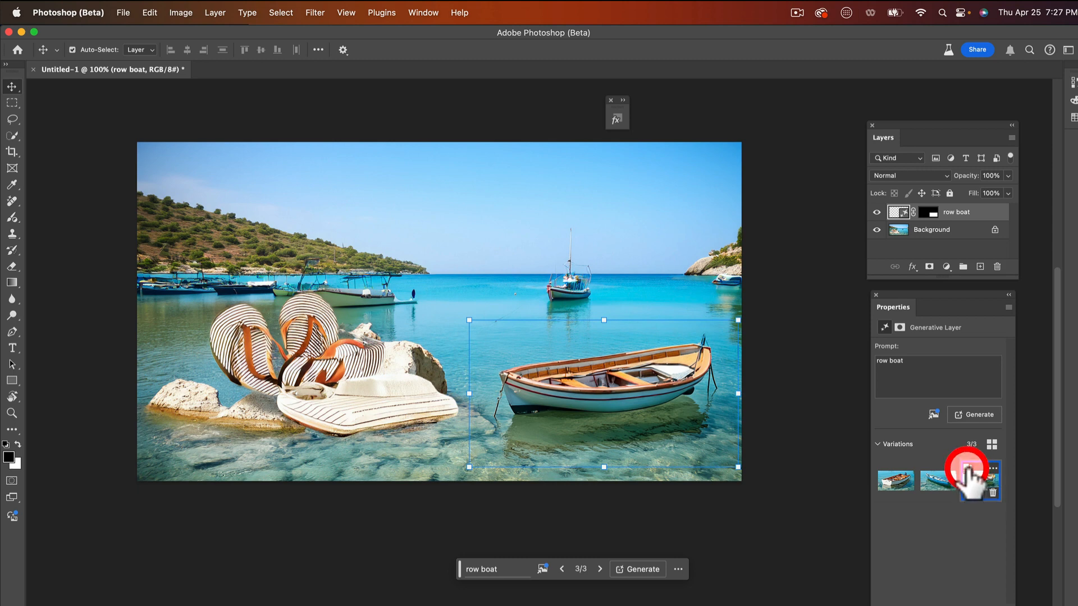
Step: Try to enhance the detail of the third and second row boat variations, ending on the third
left_click(967, 470)
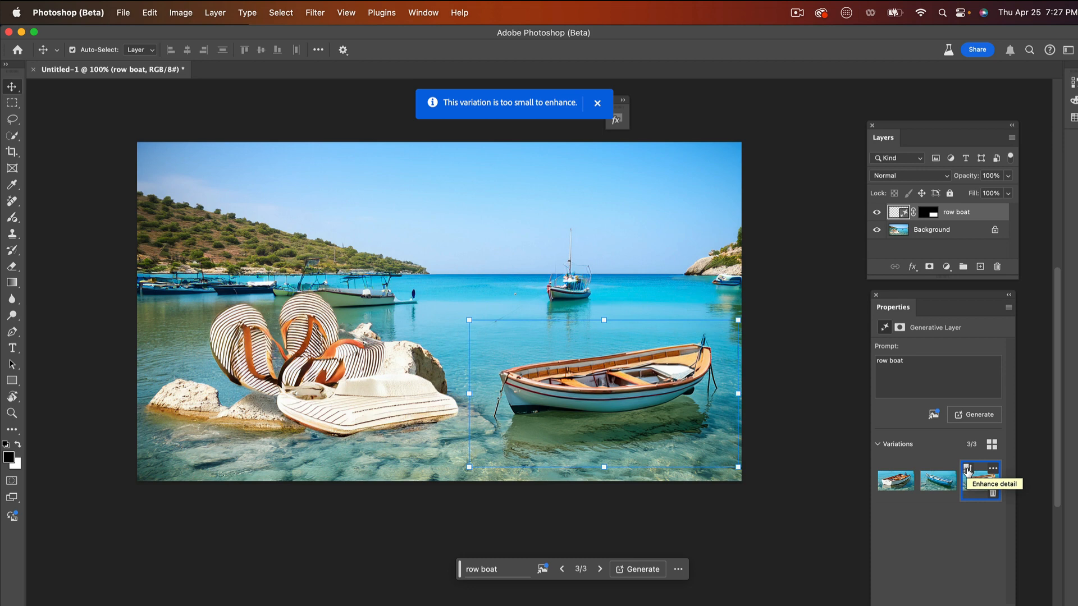
left_click(932, 479)
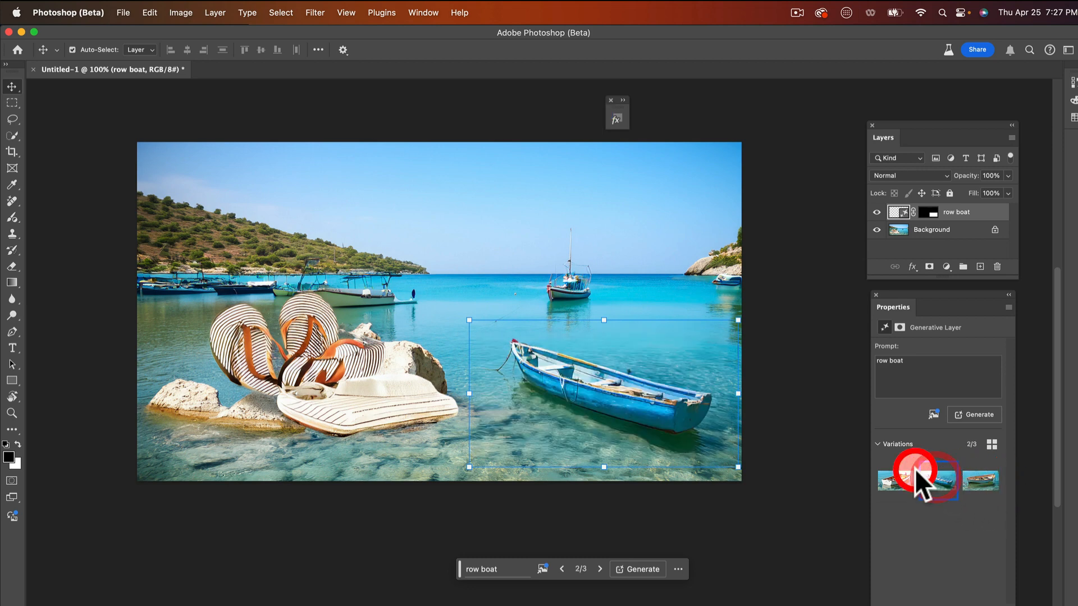
left_click(925, 469)
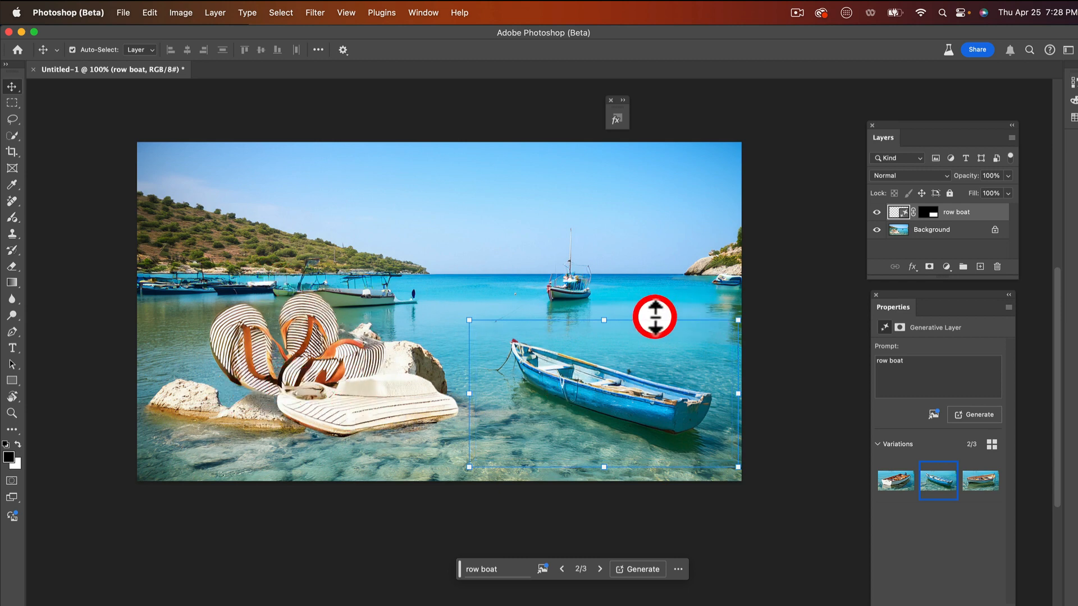
left_click(449, 403)
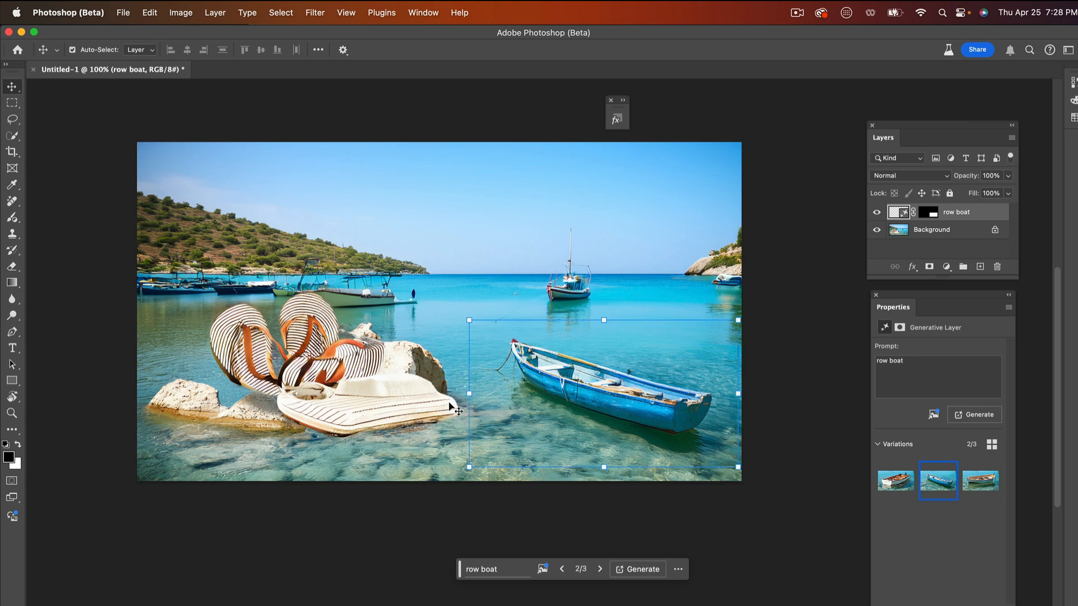
left_click(978, 482)
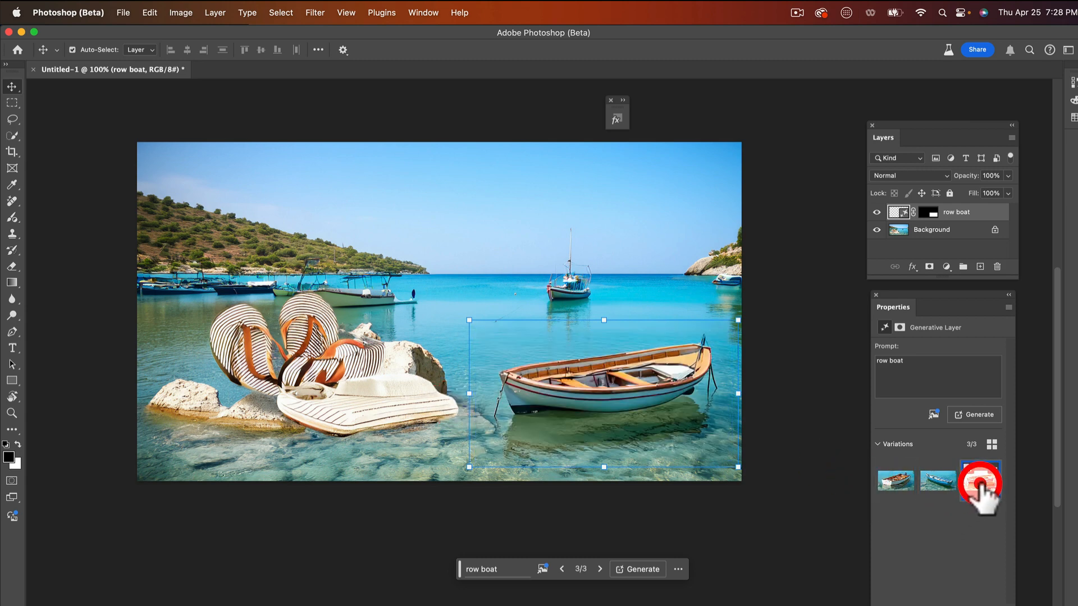
left_click(967, 467)
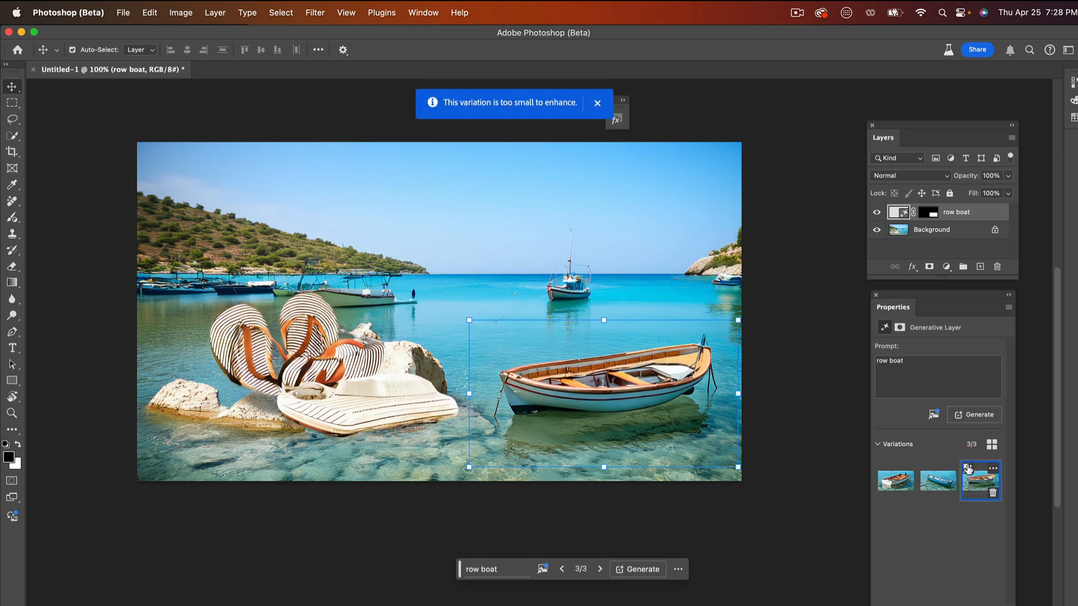
left_click(970, 471)
left_click(965, 504)
left_click(943, 527)
Step: Generate similar variations based on the first row boat variation
left_click(889, 488)
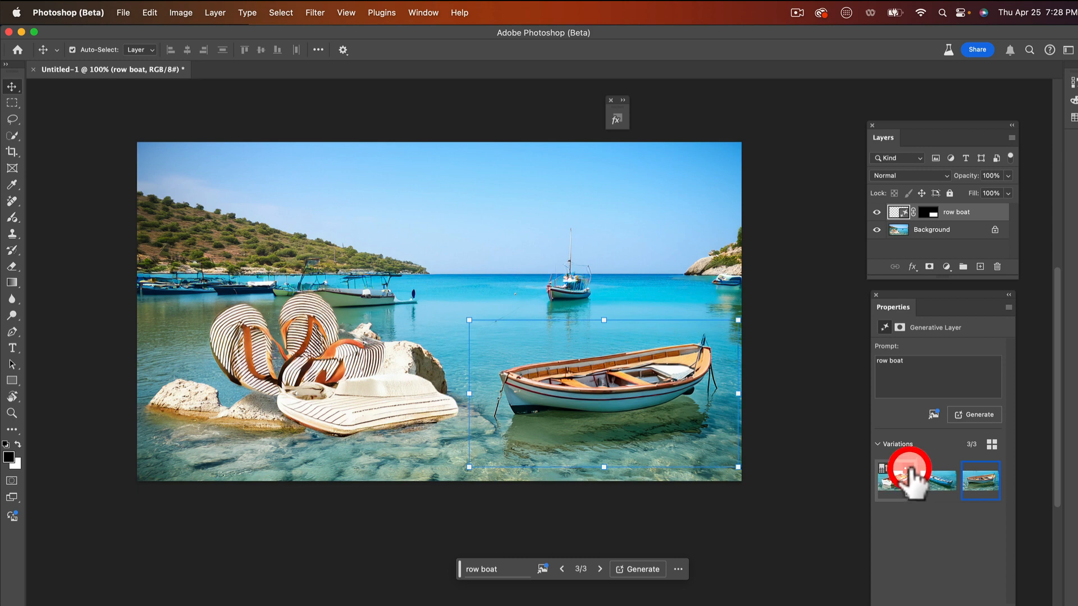
left_click(909, 468)
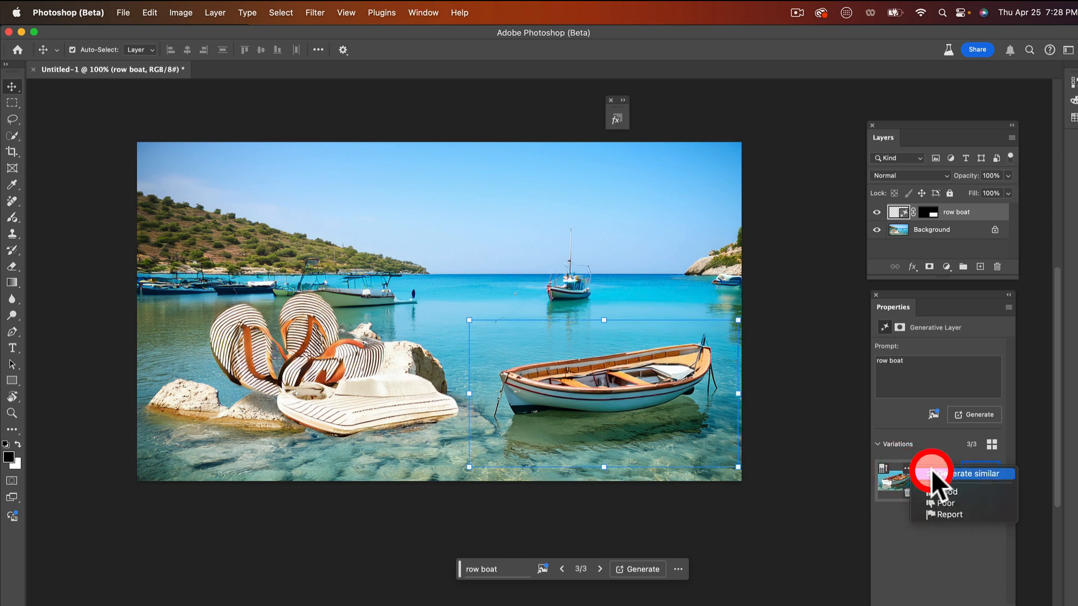
left_click(962, 473)
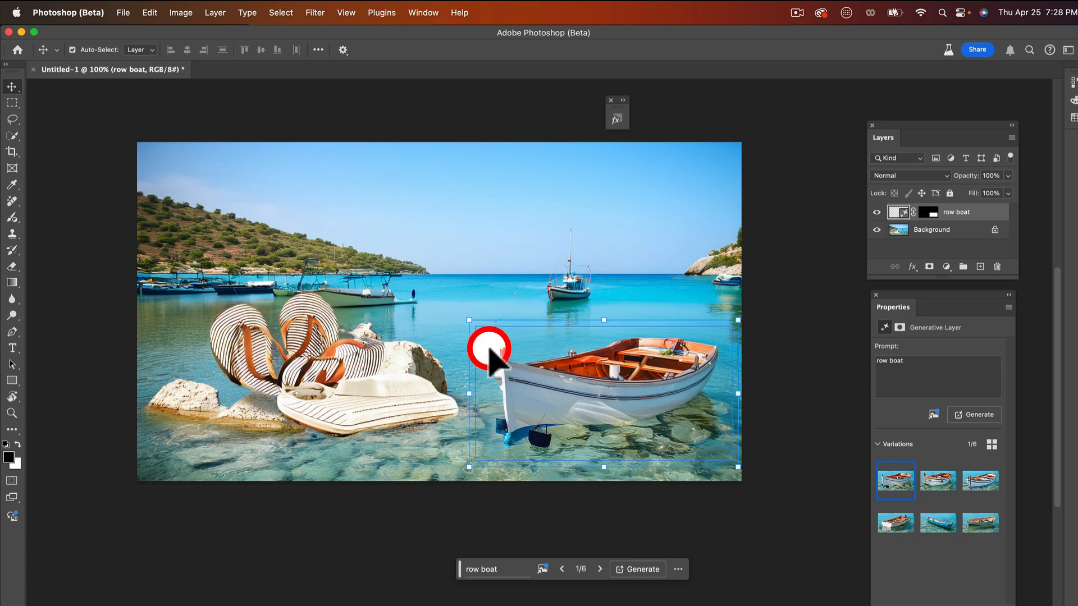
Step: Compare the three new row boat variations, try enhancing the first one's detail, and end on the first with the layer deselected
left_click(883, 469)
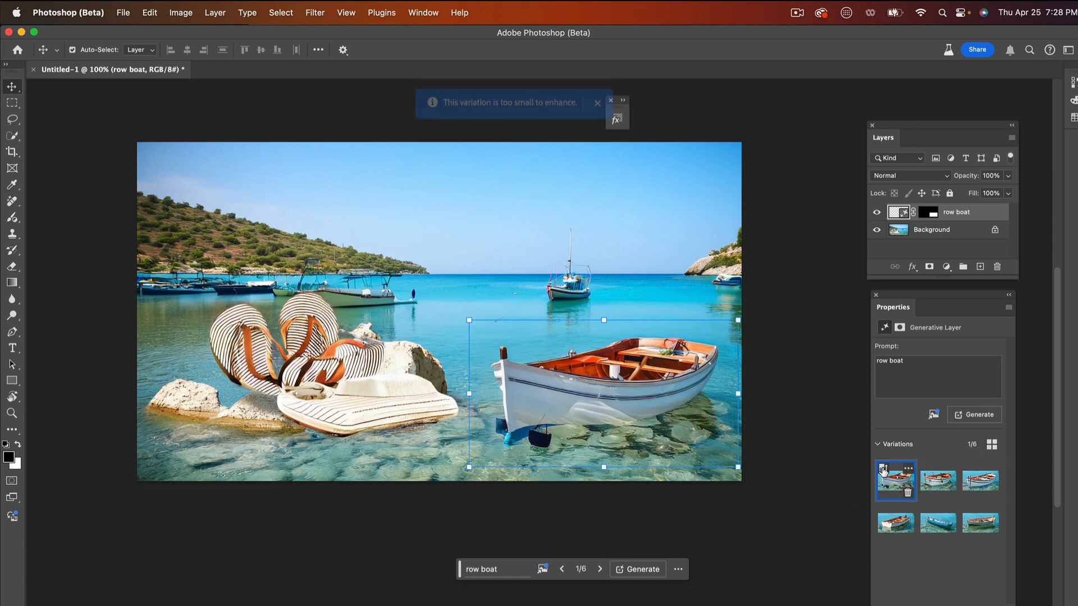
left_click(943, 478)
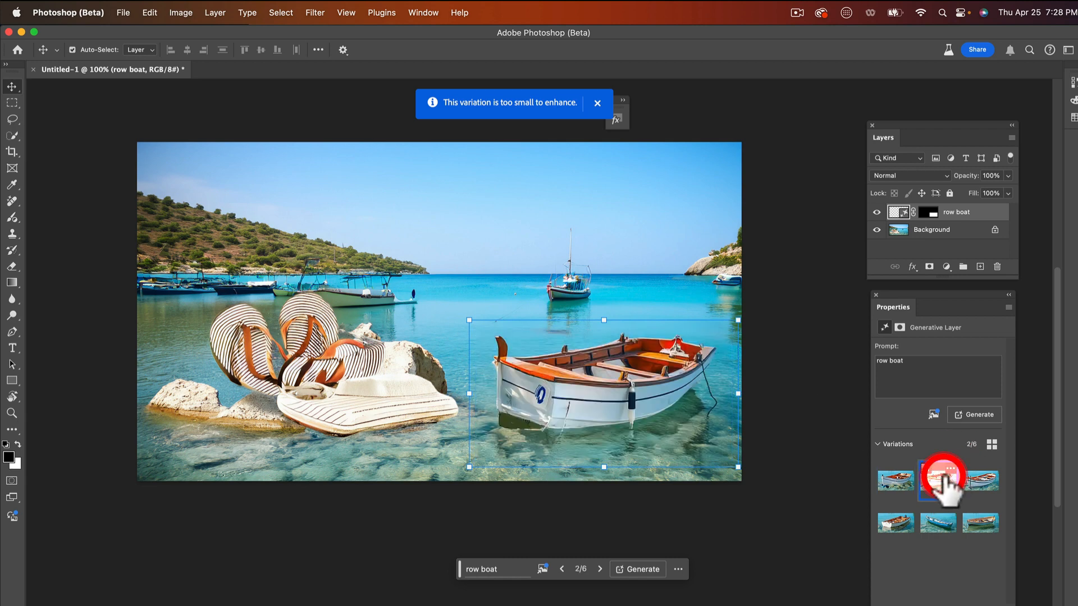
left_click(983, 481)
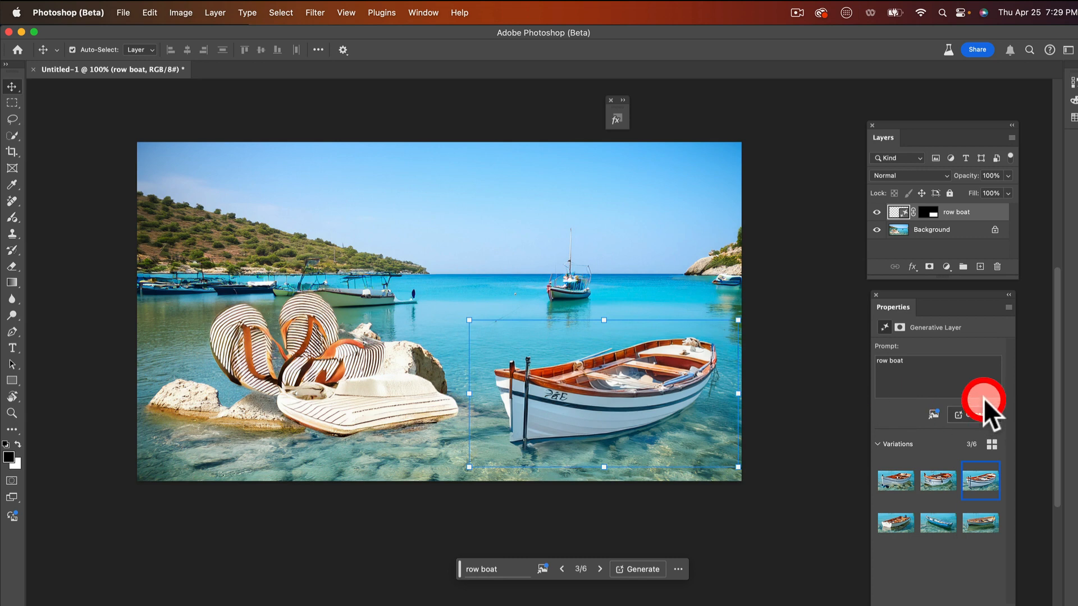
left_click(883, 471)
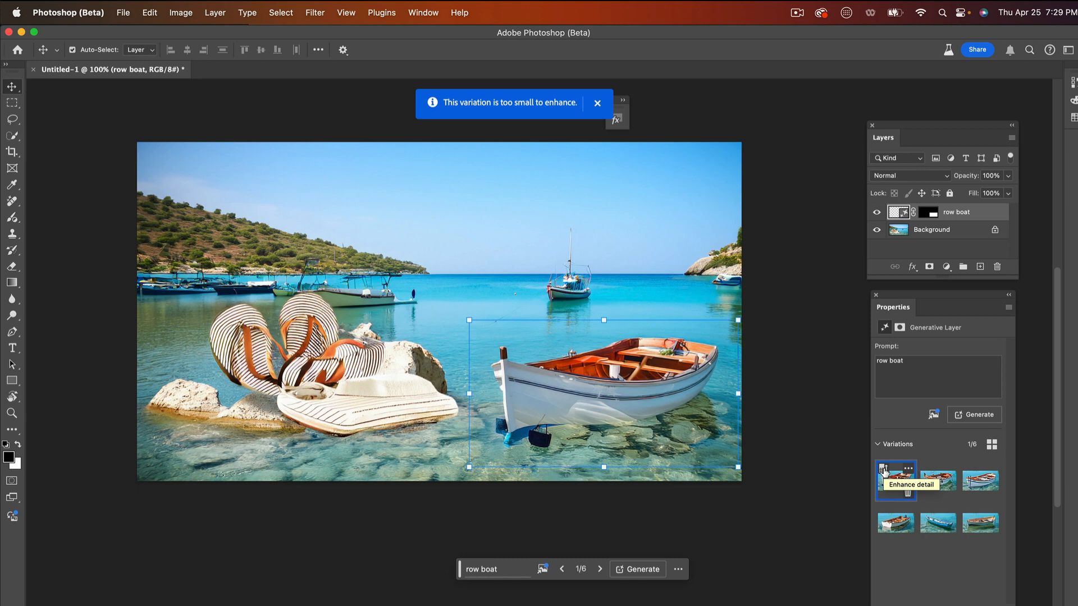
left_click(134, 526)
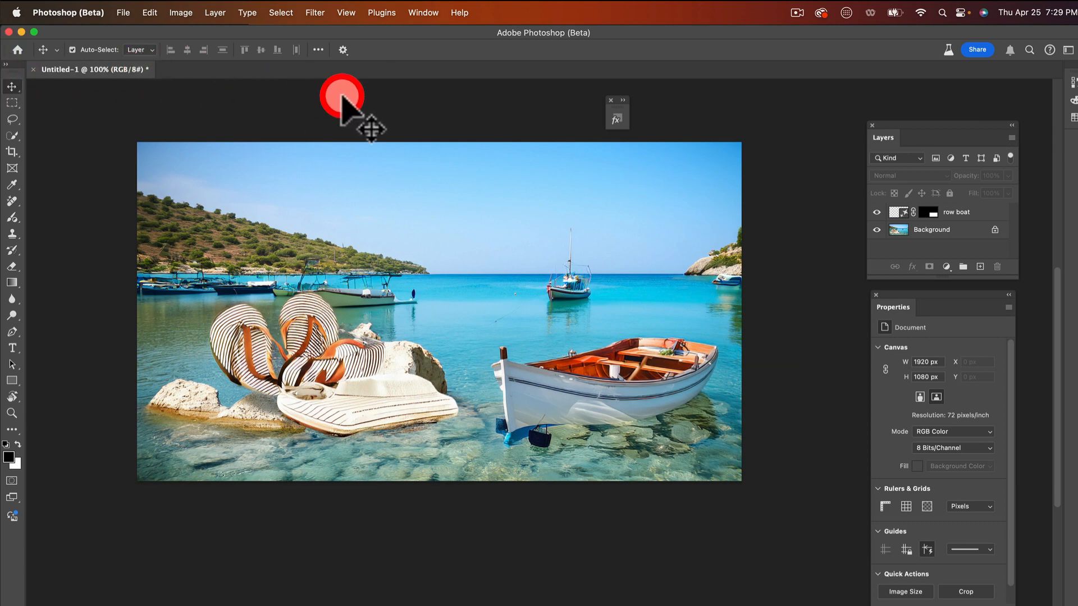
Step: Create a new document from the recent custom 1080 x 1920 px, 72 ppi preset
left_click(123, 12)
left_click(132, 33)
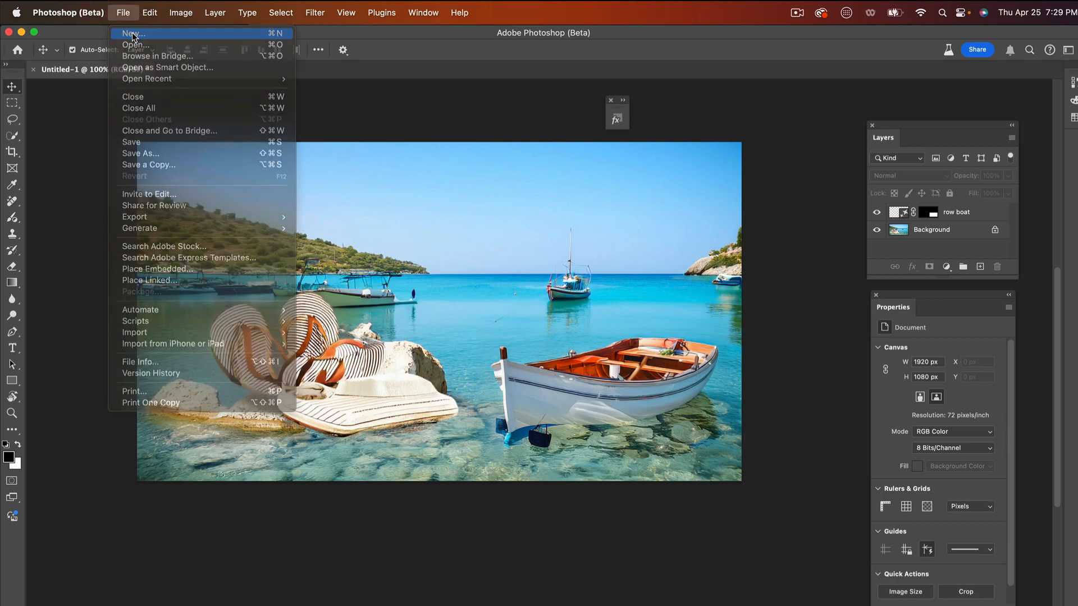
left_click(551, 152)
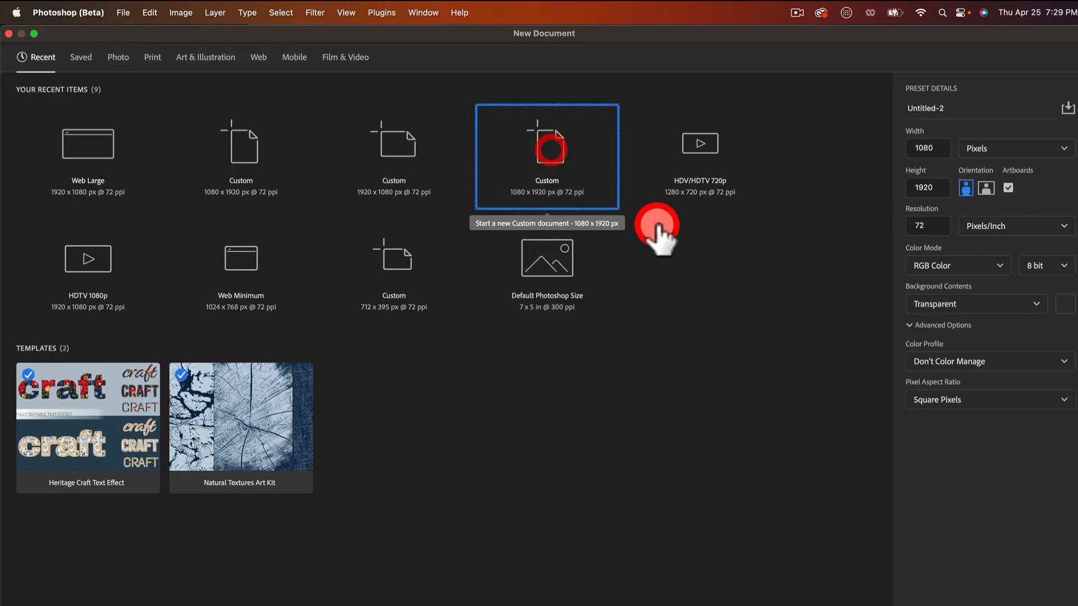
key("Return")
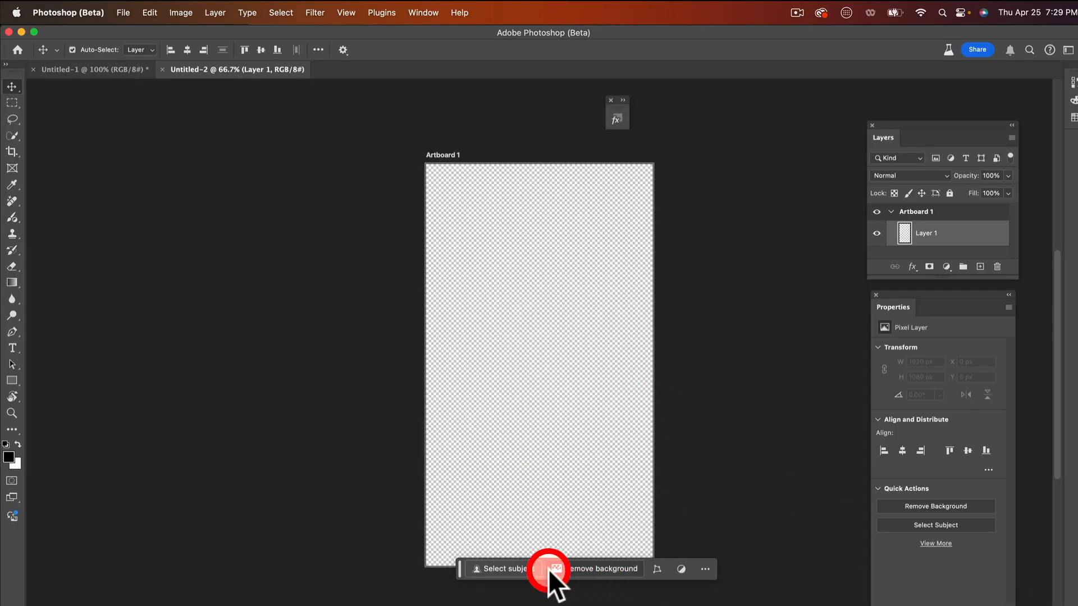
Step: Select the entire blank artboard with the Rectangular Marquee tool
left_click(703, 568)
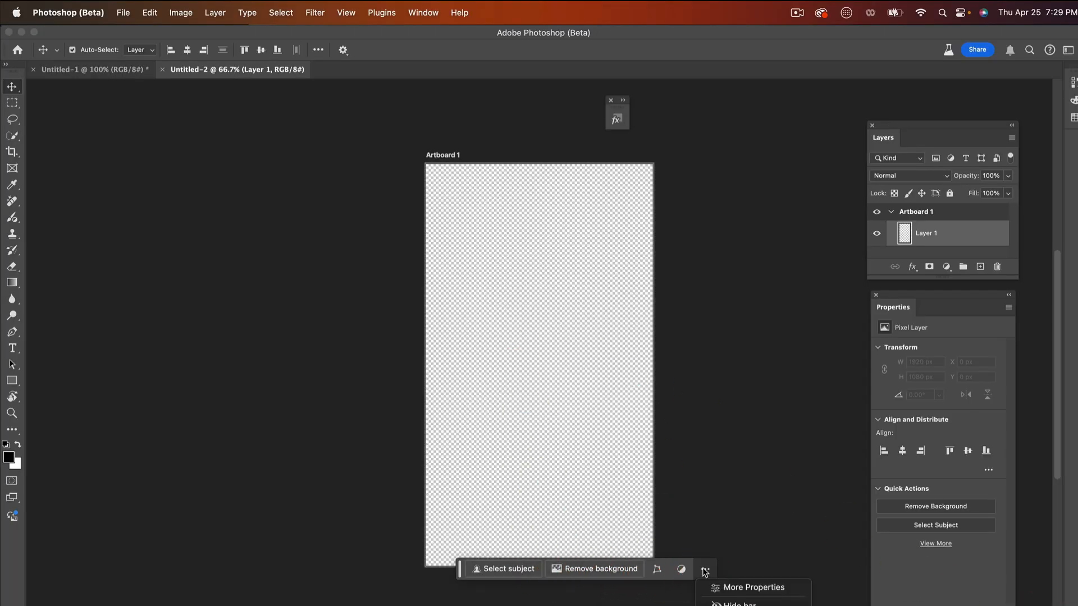
left_click(770, 500)
left_click(13, 103)
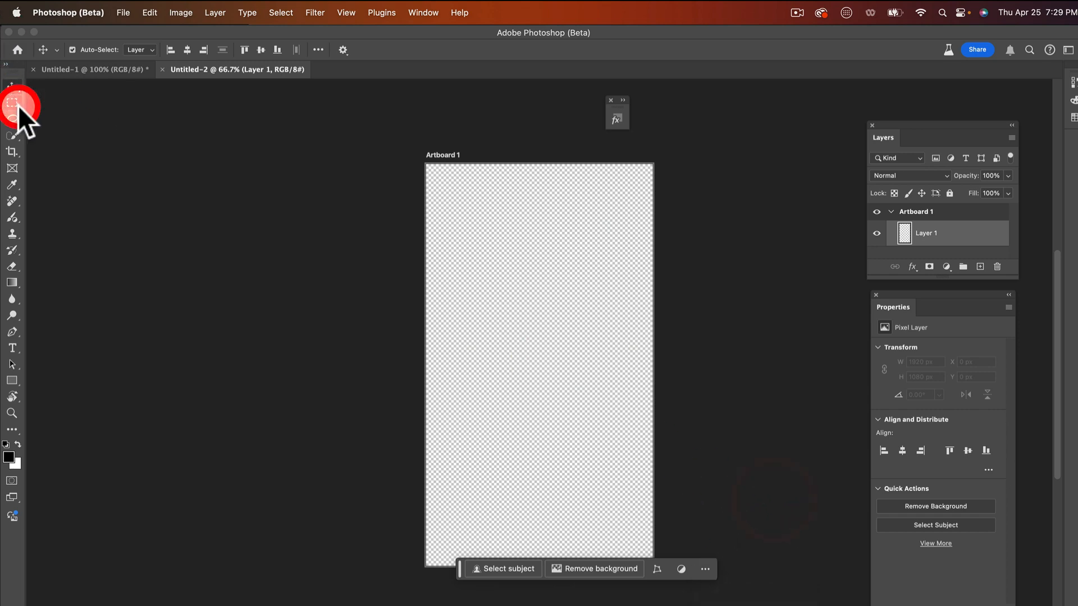
left_click_drag(427, 164, 655, 570)
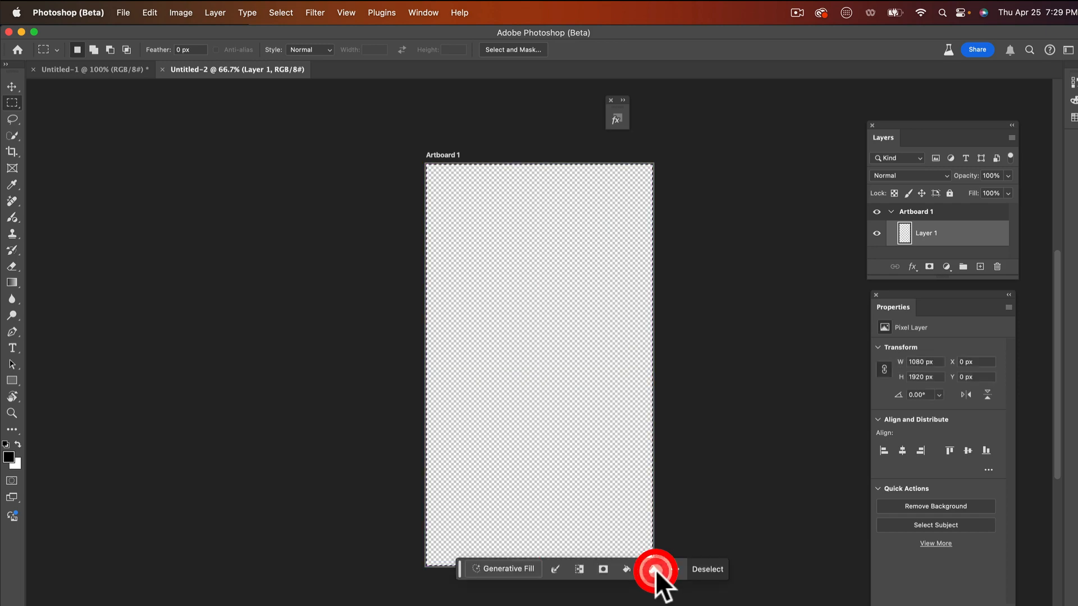
Step: Open the Generate Image dialog for the selected blank artboard
left_click(675, 569)
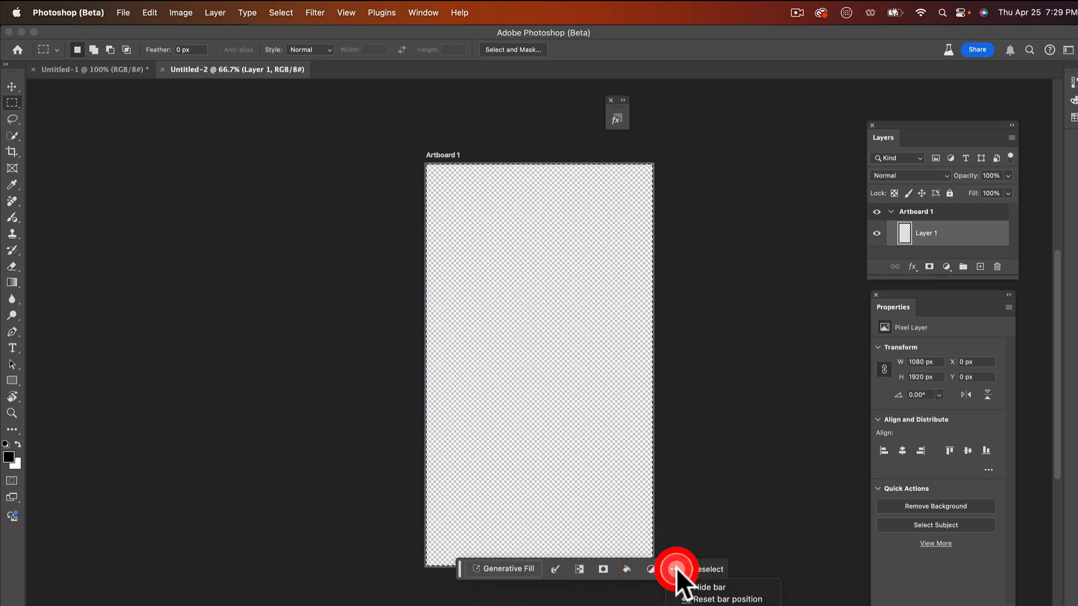
left_click(676, 567)
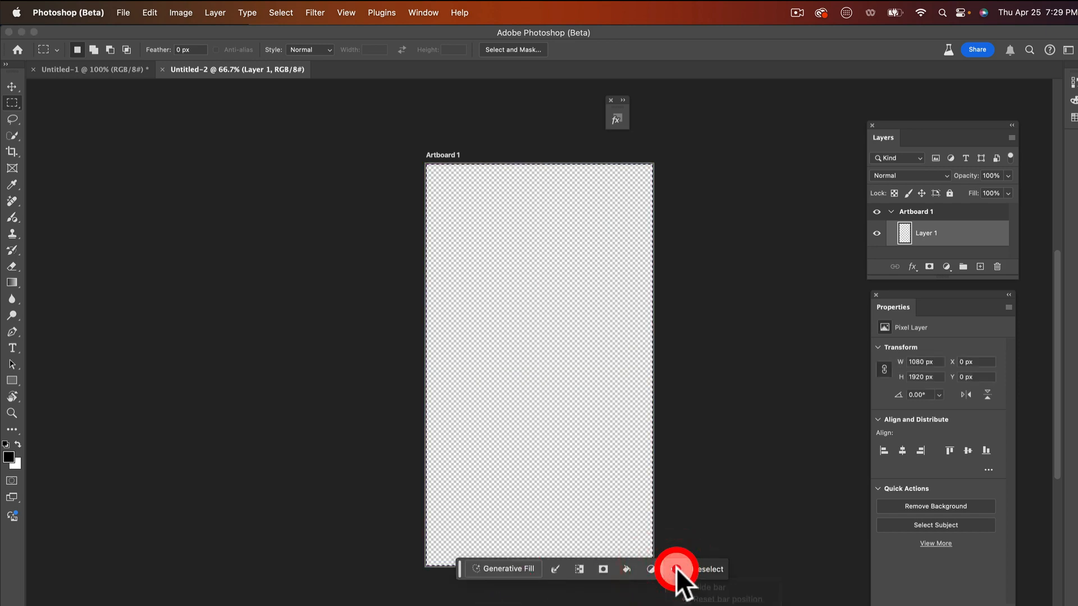
left_click(149, 13)
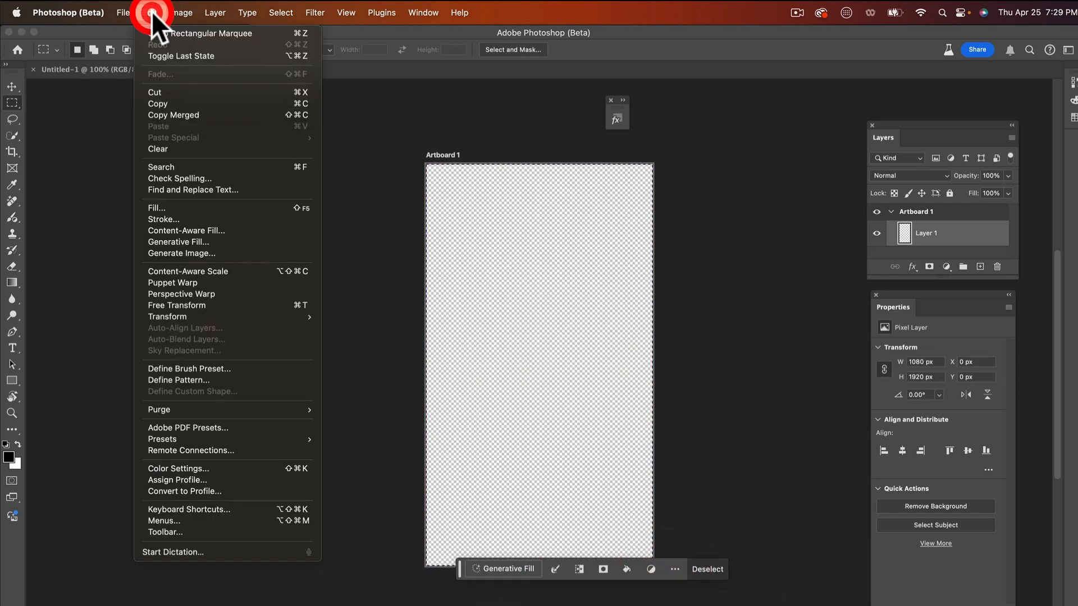
left_click(196, 253)
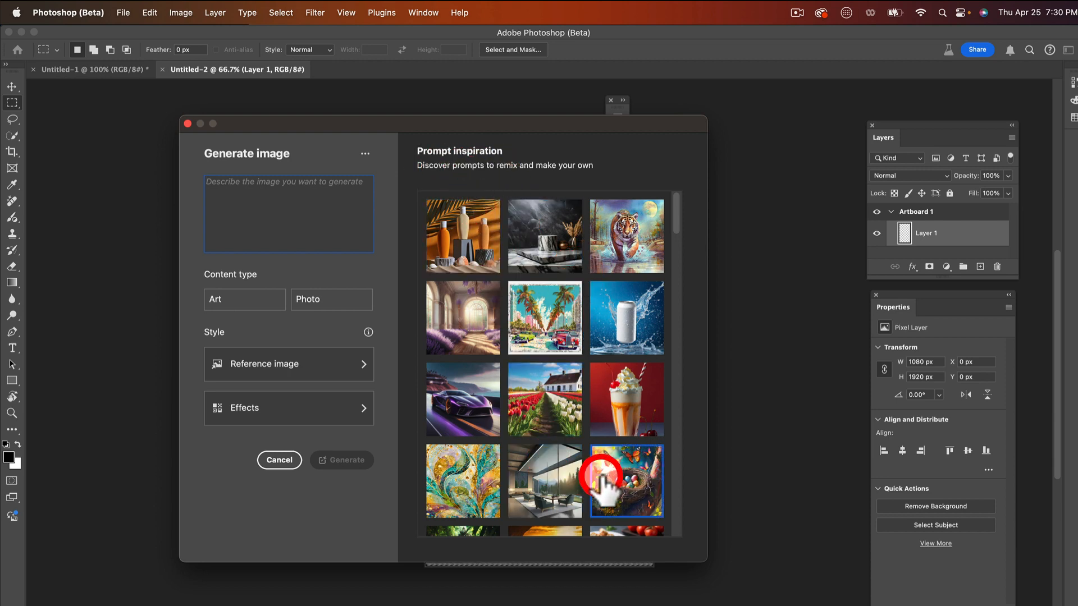
Step: Try the sunscreen bottle inspiration prompt, load the purple hypercar one with its style settings, and clear the prompt text
left_click(469, 250)
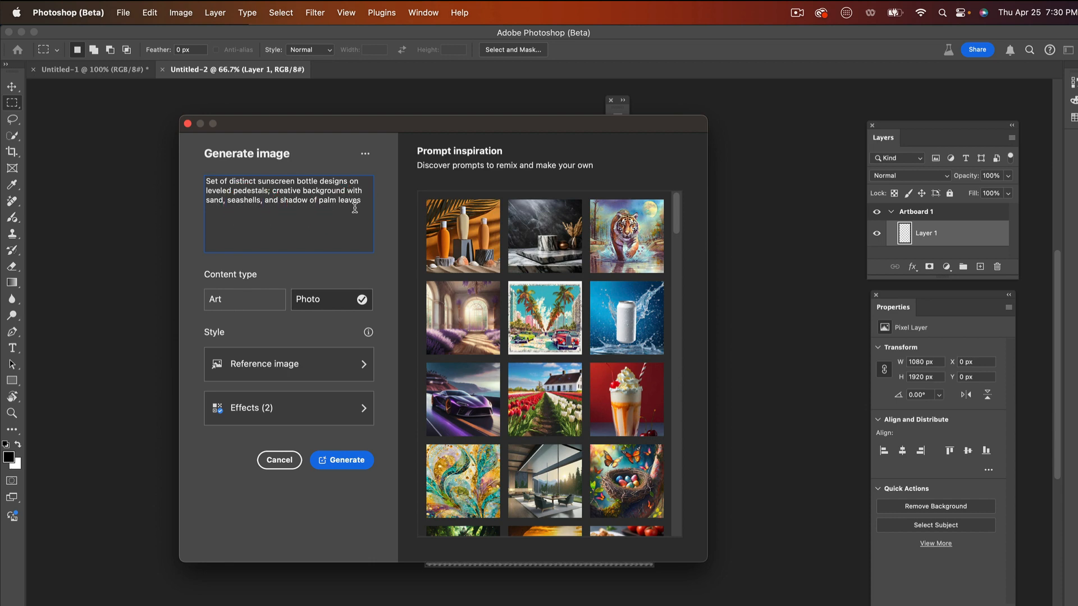
left_click(277, 210)
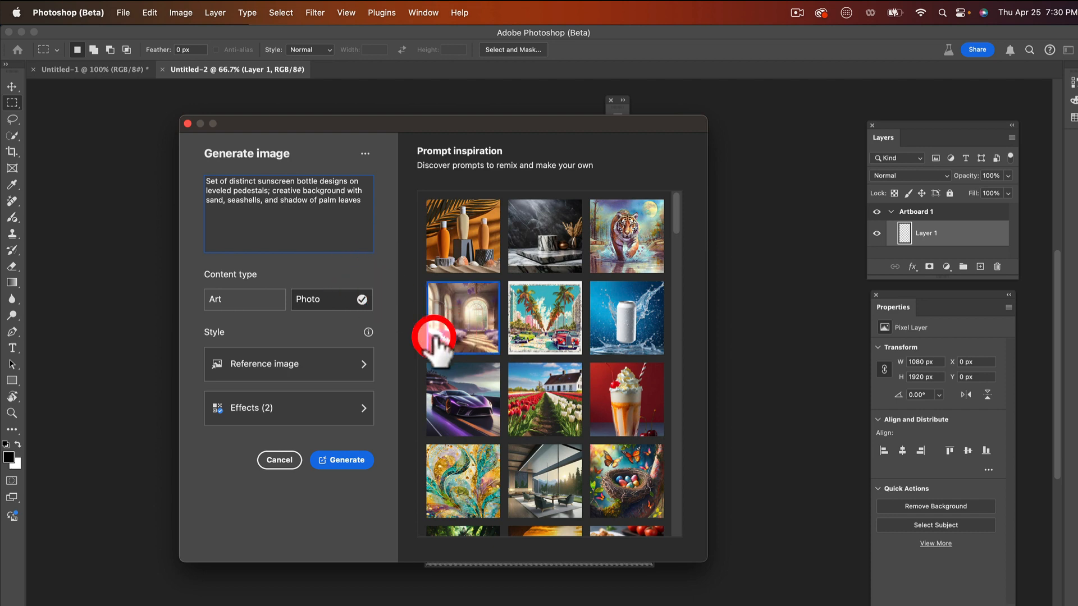
left_click(486, 413)
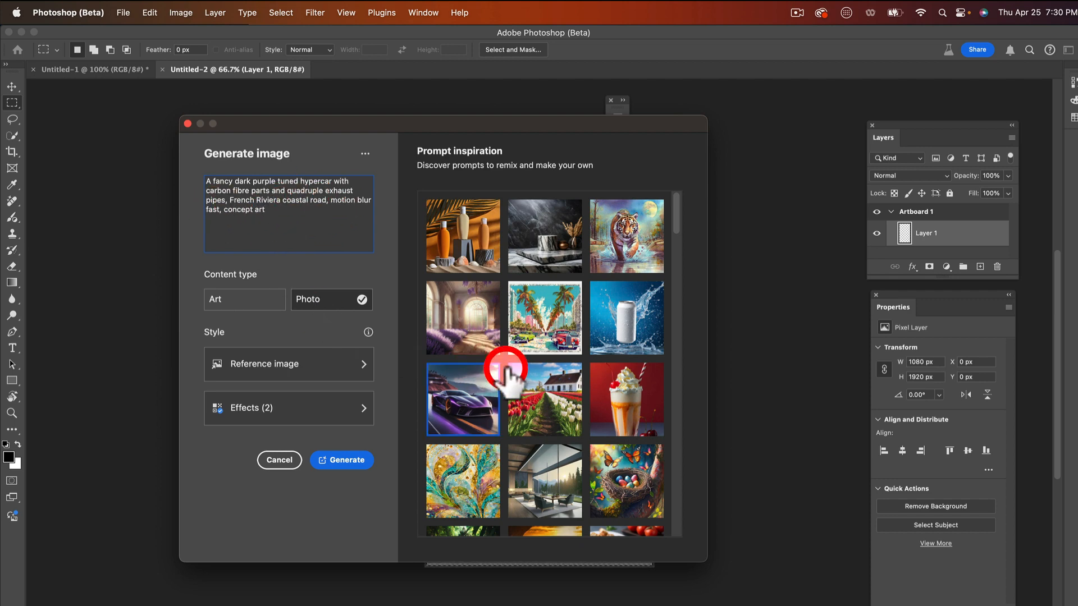
left_click_drag(206, 210, 198, 188)
key("BackSpace")
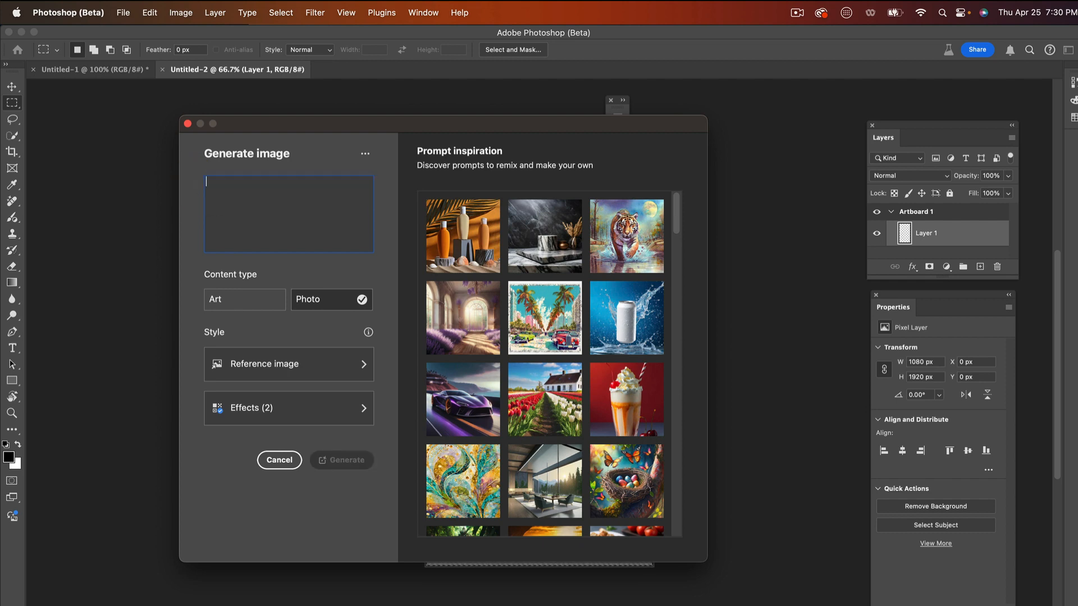
Step: Enter "dress hat" as the image prompt and keep Photo as the content type after trying Art
left_click(224, 192)
type("dress hat")
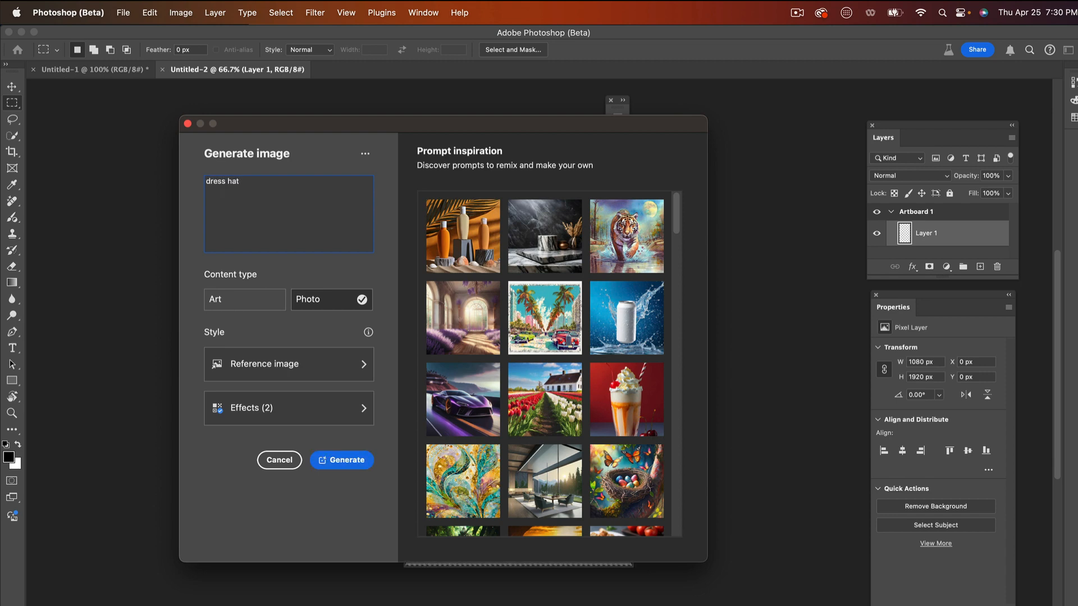
left_click(290, 309)
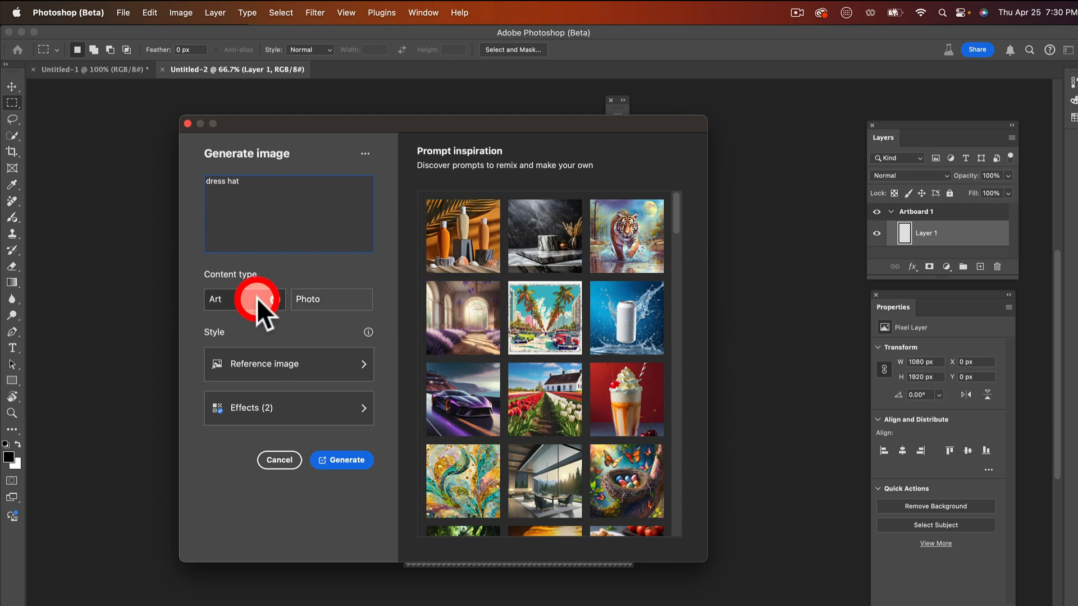
left_click(346, 299)
Step: Look through the reference image gallery, the selected style effects, and the Effects and Concepts effect categories
left_click(360, 368)
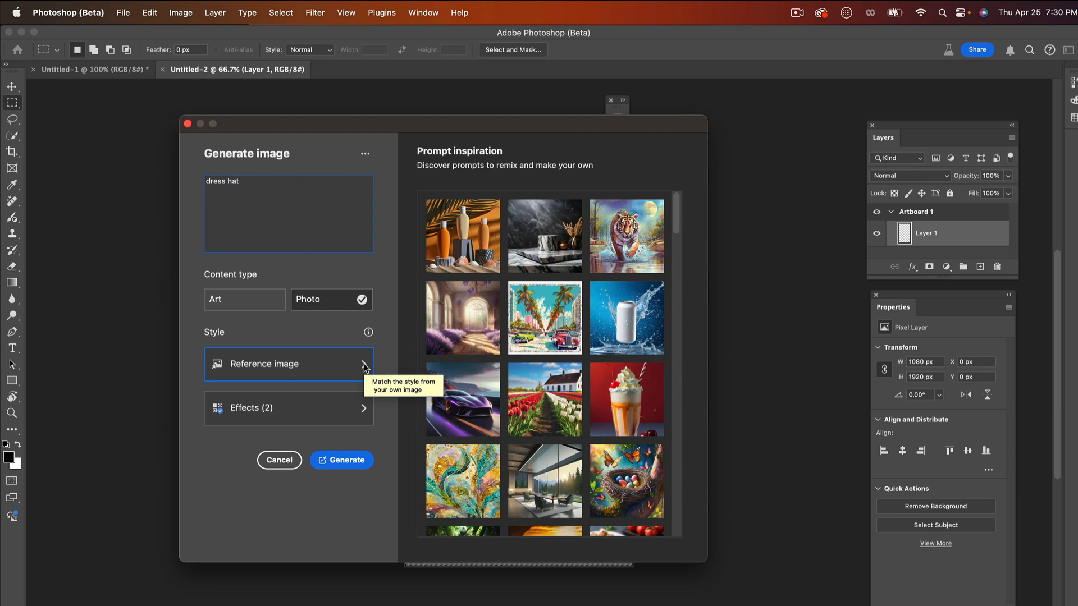
left_click(364, 368)
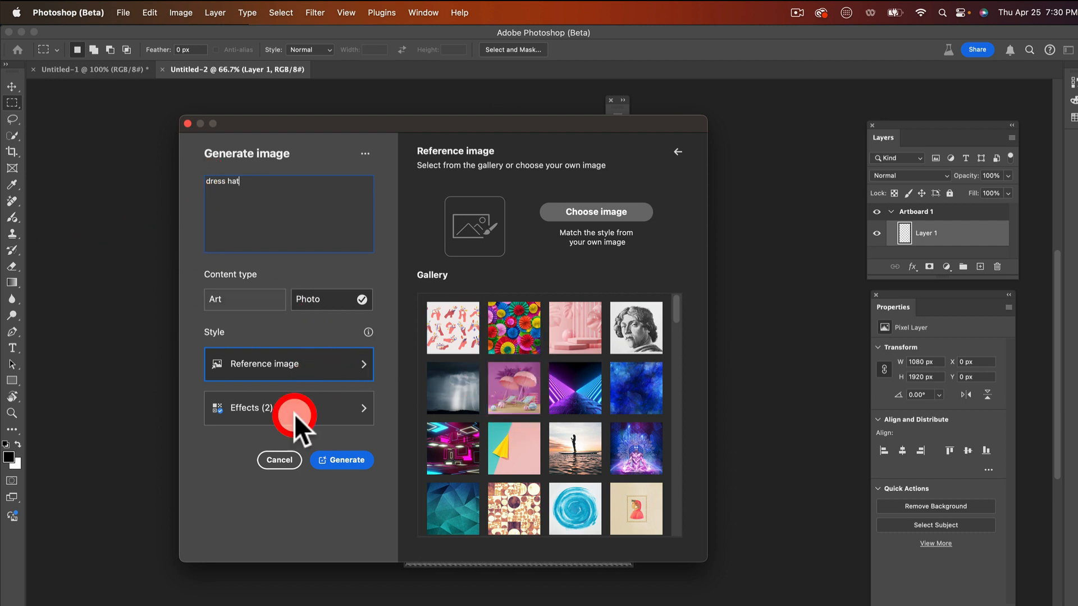
left_click(458, 443)
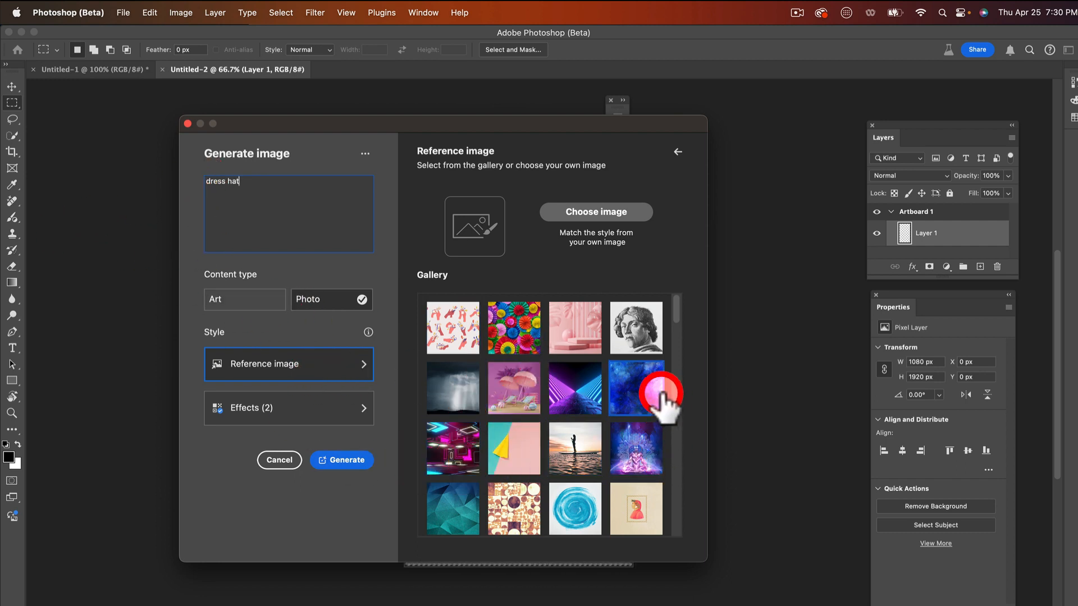
left_click(362, 410)
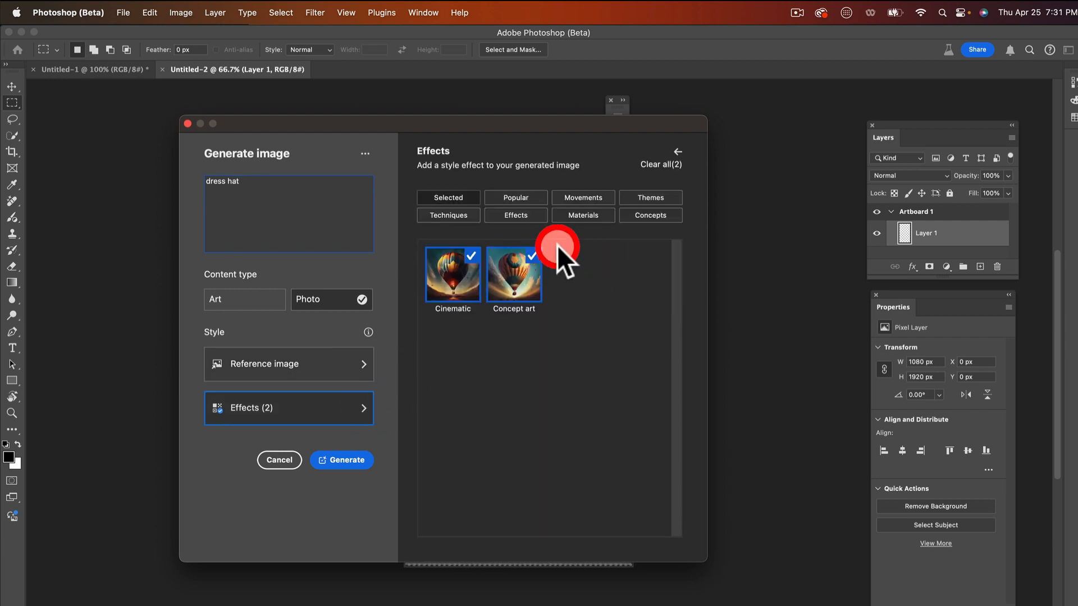
left_click(513, 213)
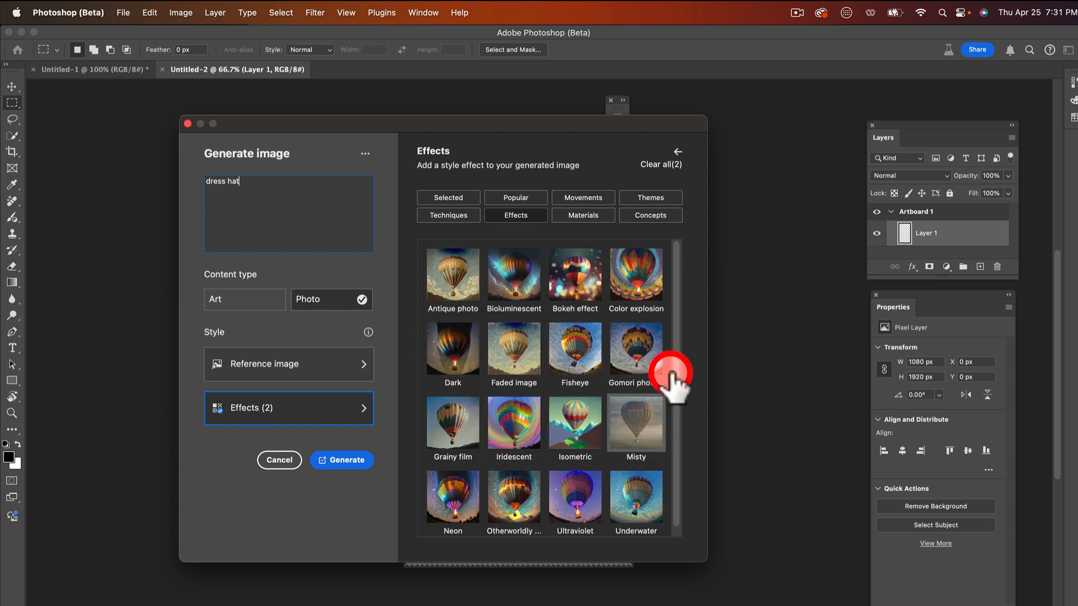
left_click(649, 198)
left_click(646, 214)
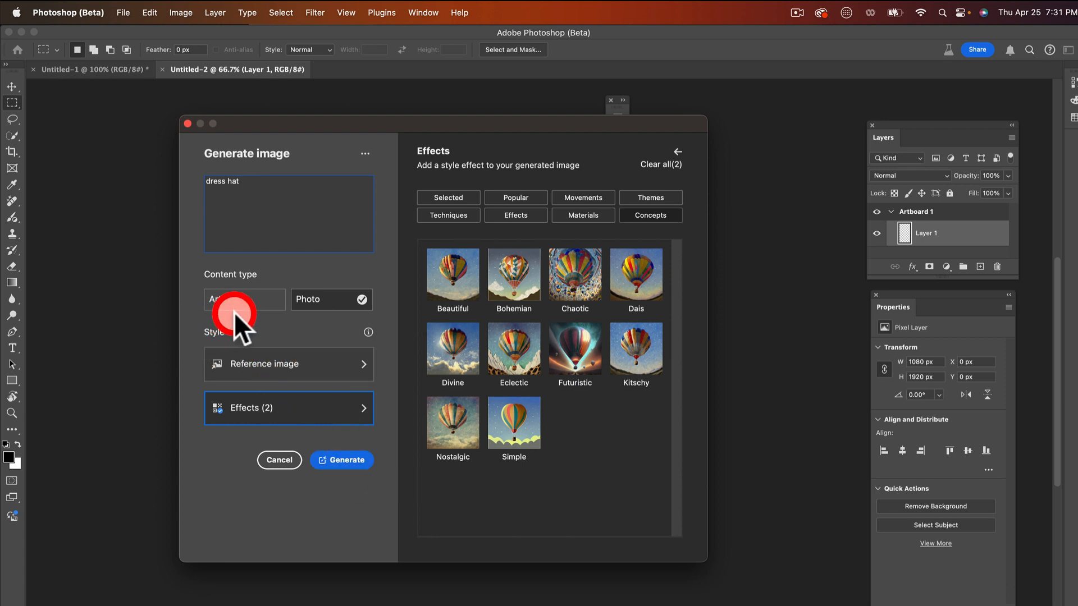
Step: Generate the dress hat image and compare its three variations, ending on the first one with the woven brown hat
left_click(344, 464)
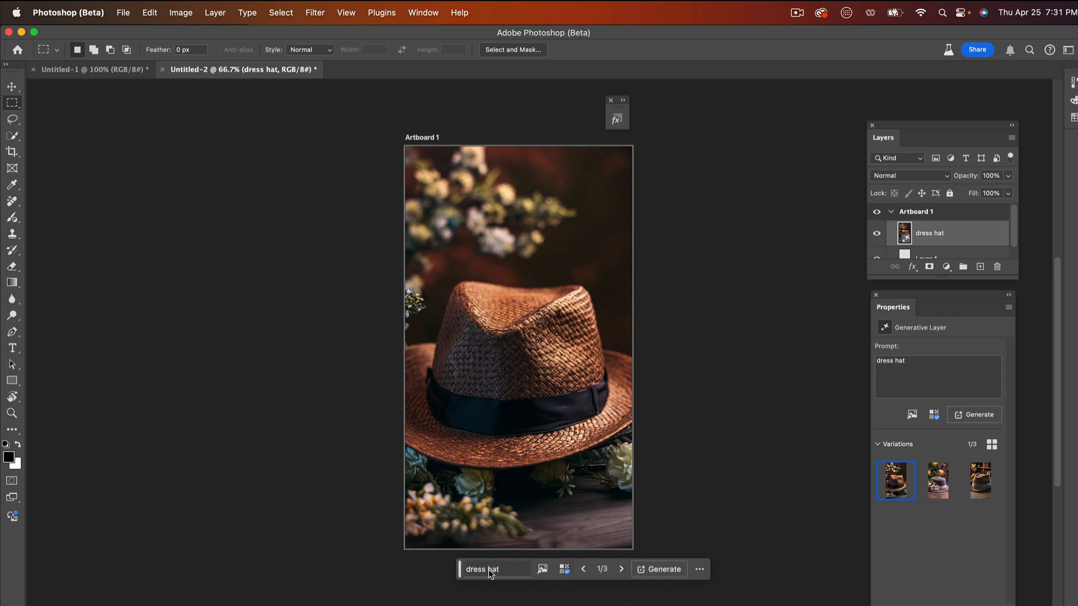
left_click(622, 570)
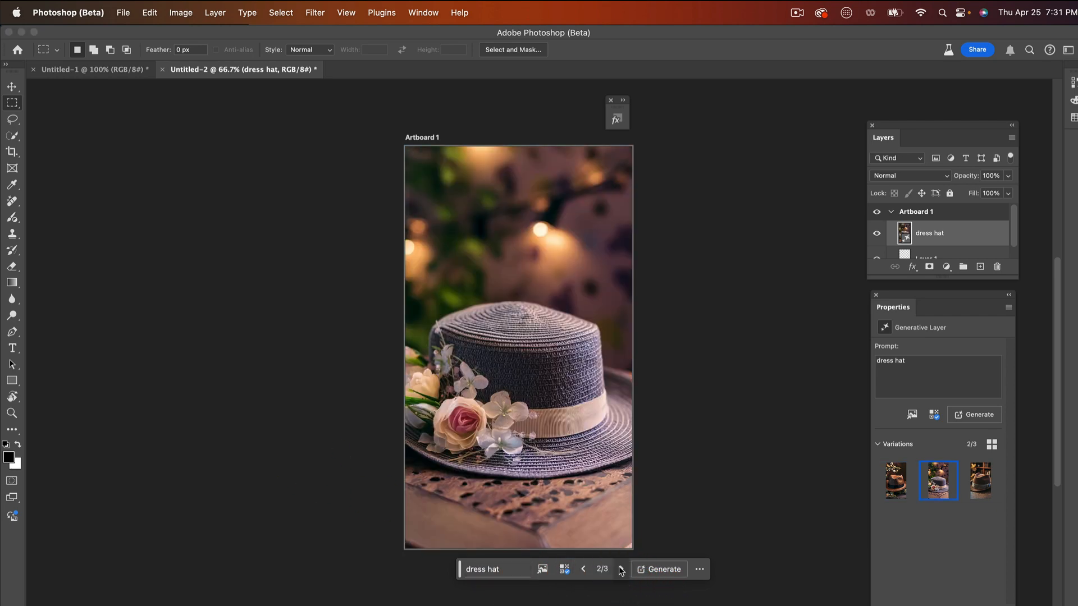
left_click(620, 568)
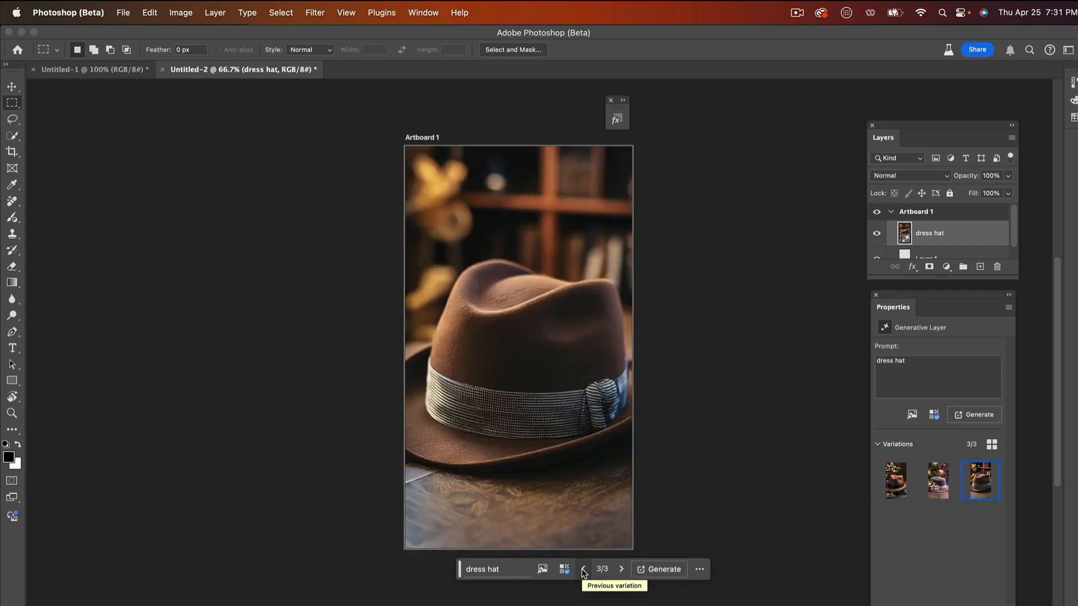
left_click(699, 569)
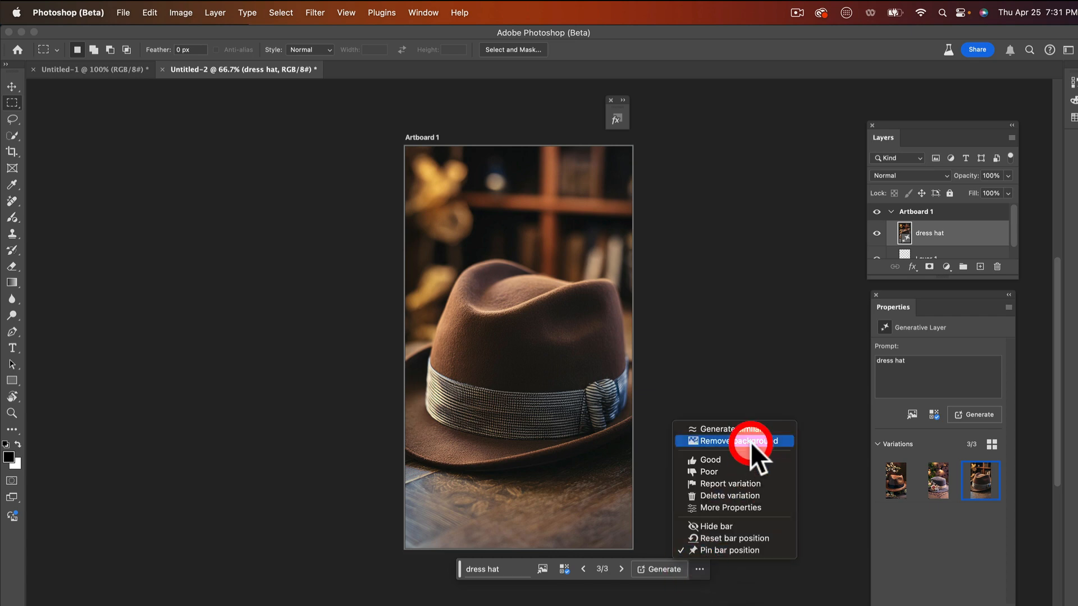
left_click(585, 568)
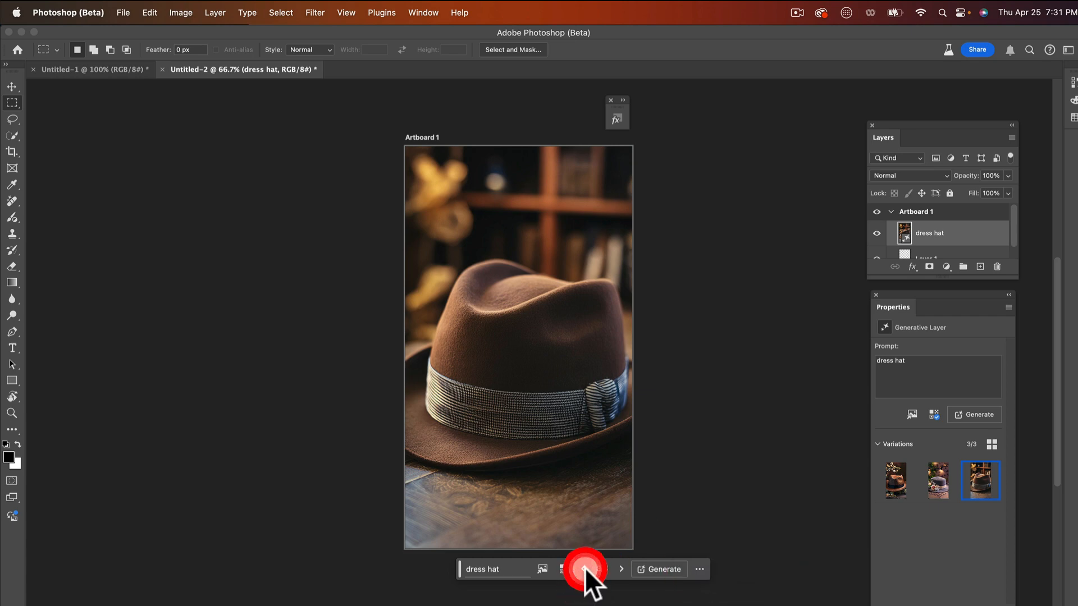
left_click(584, 569)
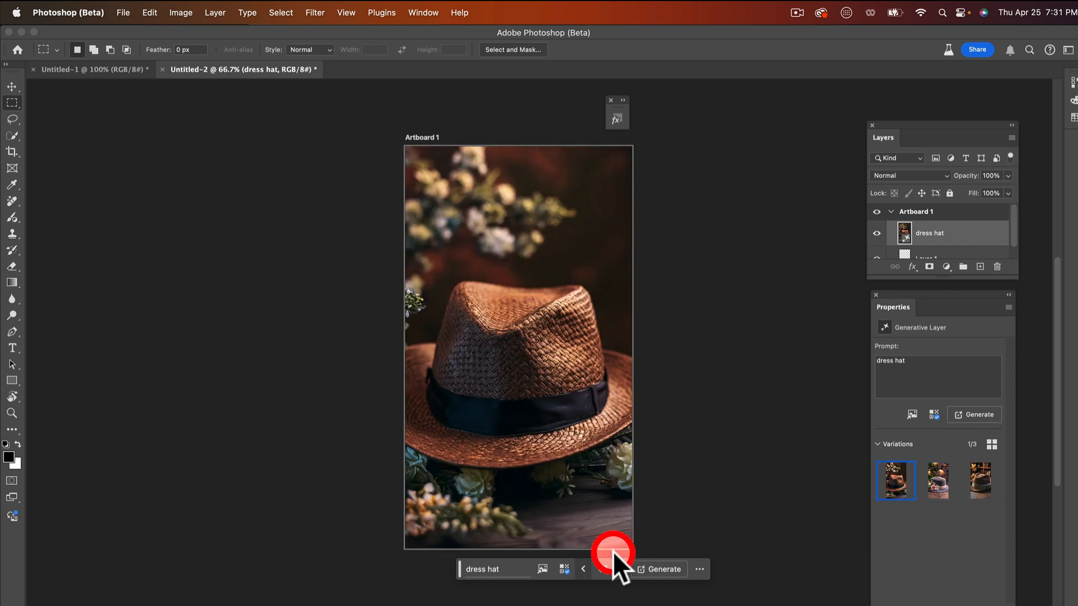
Step: Remove the background from the first hat variation and generate a "night club" background behind the hat
left_click(698, 569)
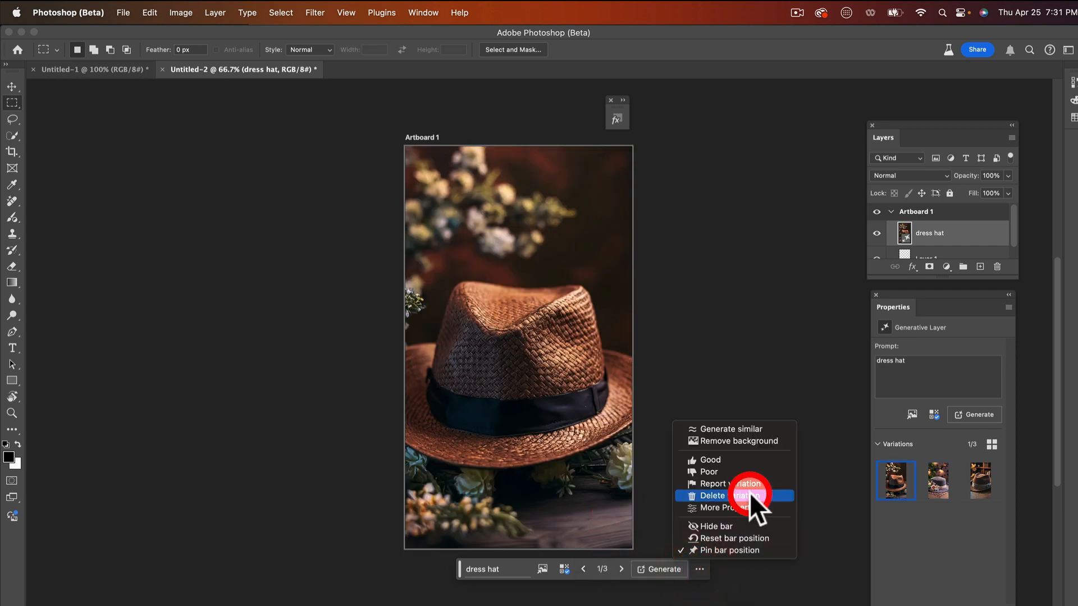
left_click(762, 442)
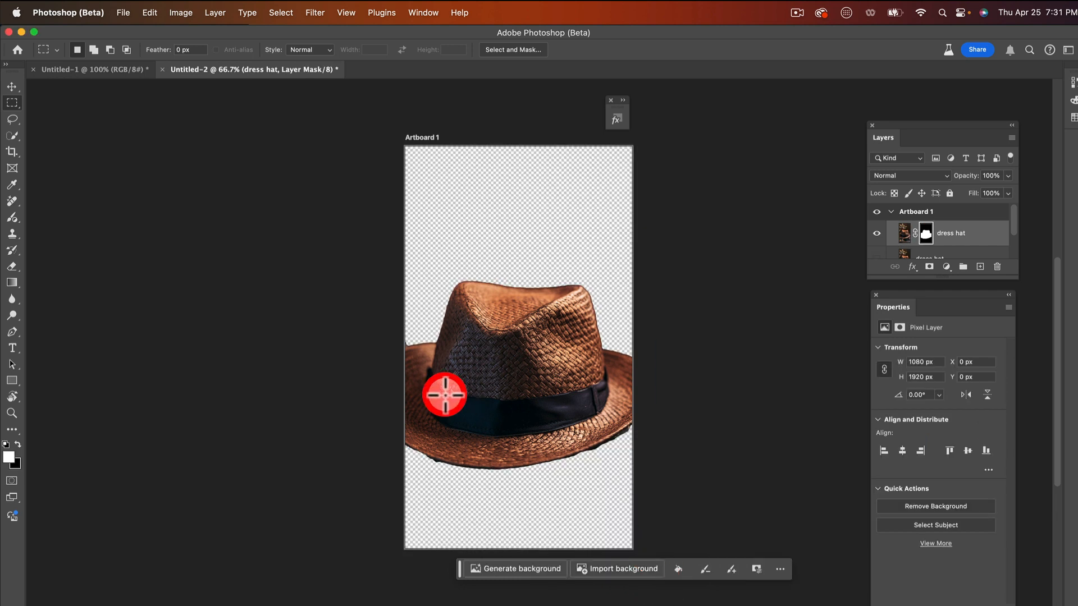
left_click(548, 572)
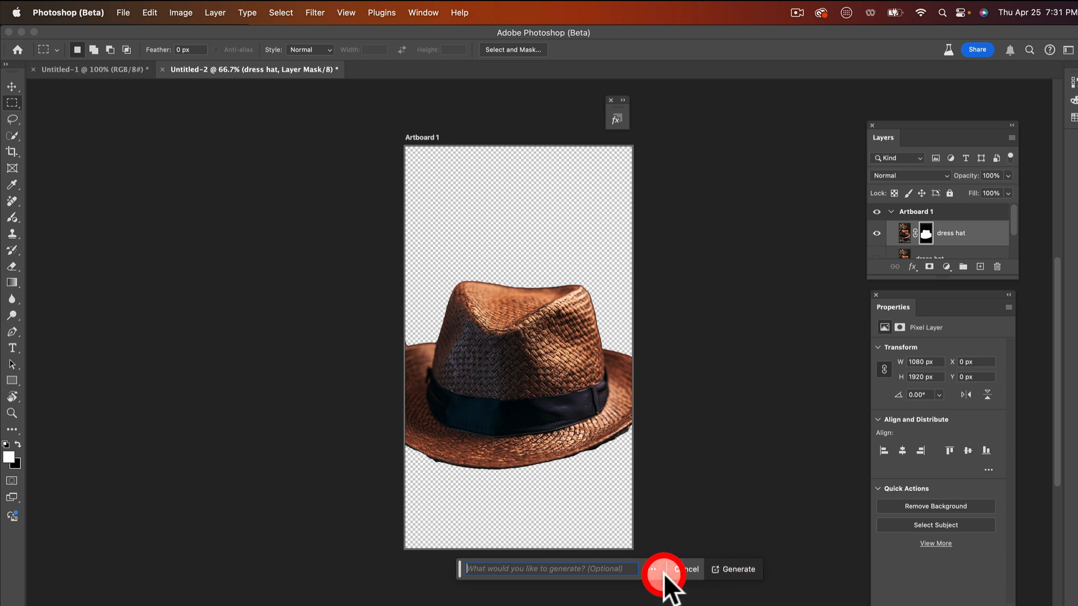
left_click(517, 568)
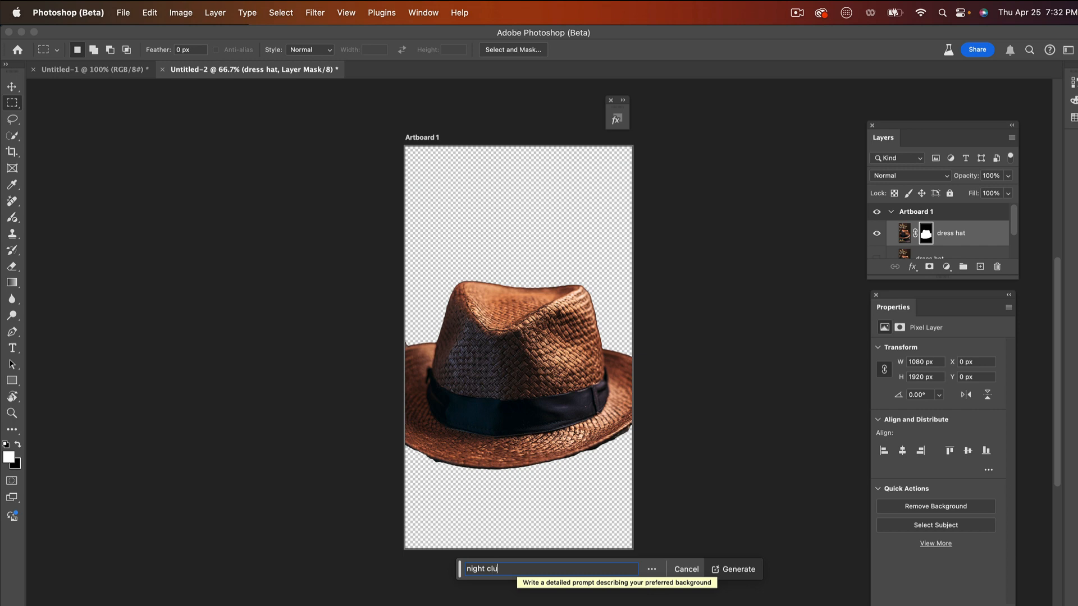
left_click(735, 570)
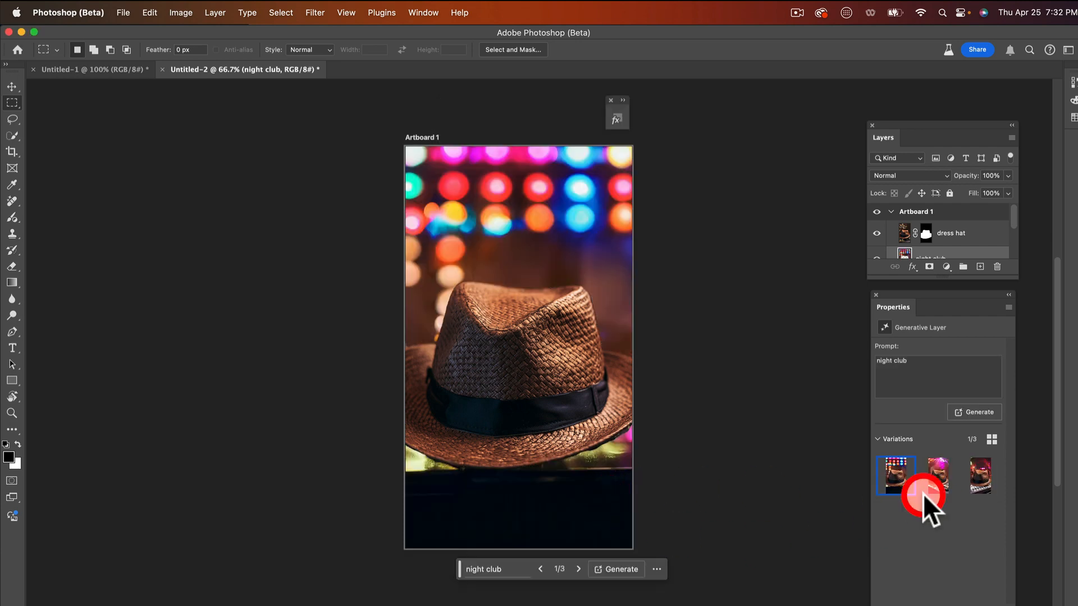
Step: Compare the three night club background variations and generate another set from the same prompt
left_click(937, 477)
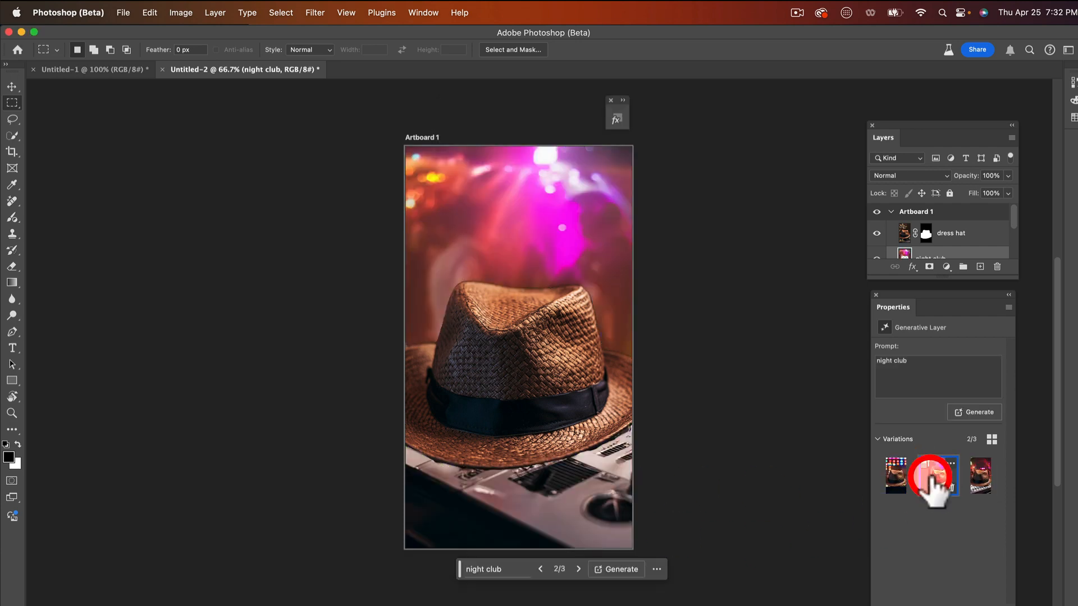
left_click(896, 476)
left_click(976, 473)
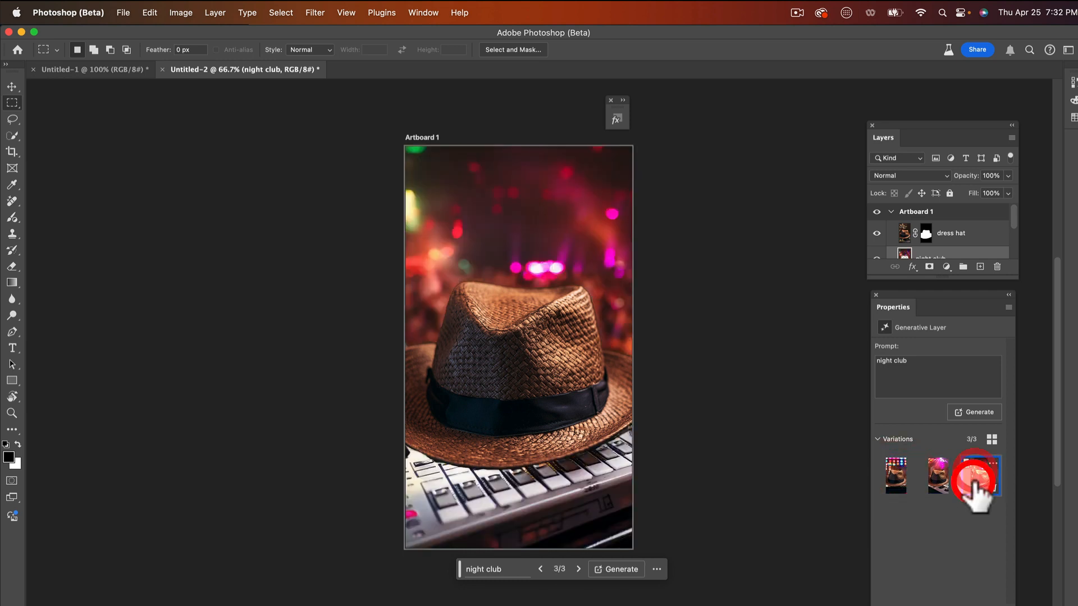
left_click(982, 412)
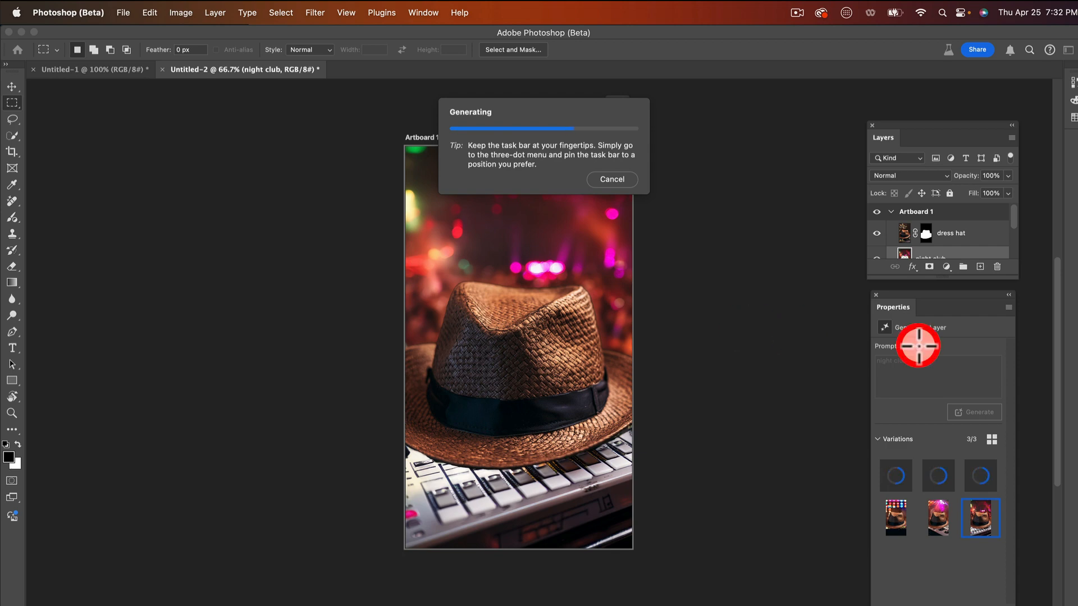
left_click(766, 345)
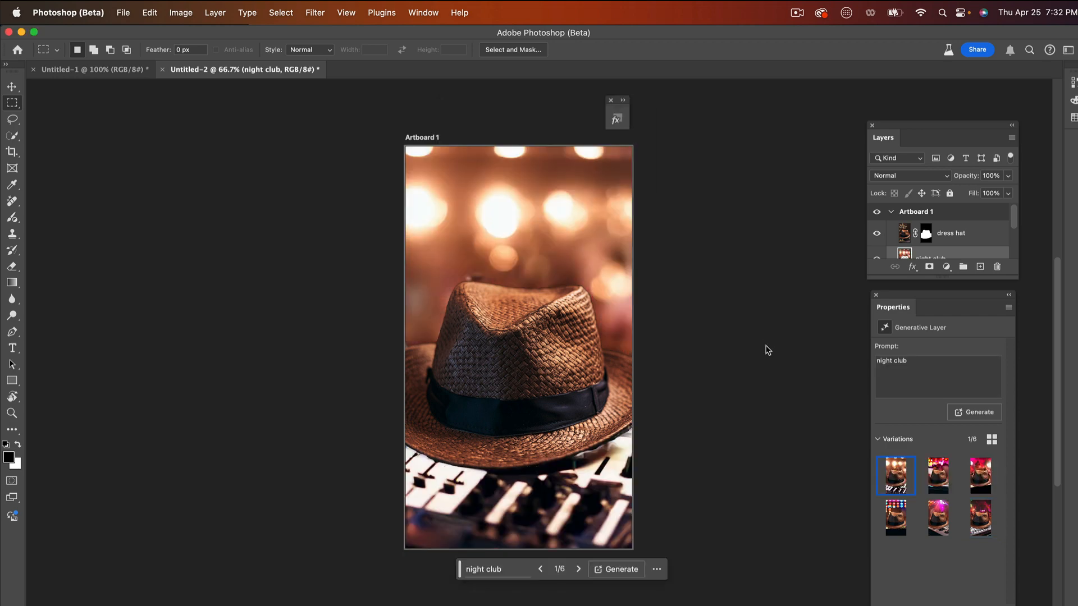
Step: Review the new and earlier night club backgrounds, and generate similar variations from the sixth one with the keyboard under the hat
left_click(939, 476)
left_click(983, 476)
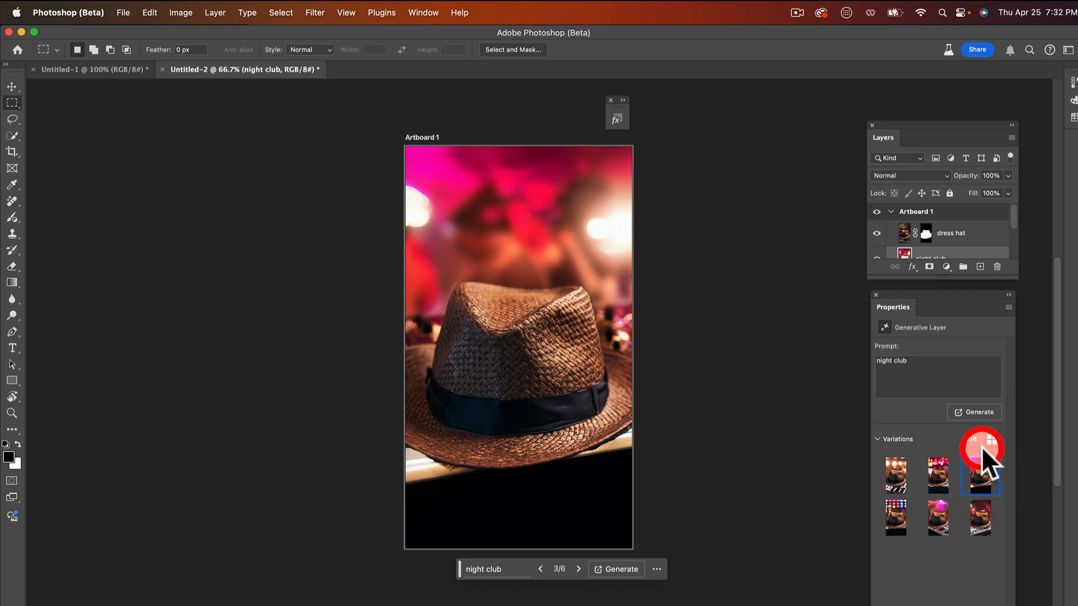
left_click(898, 517)
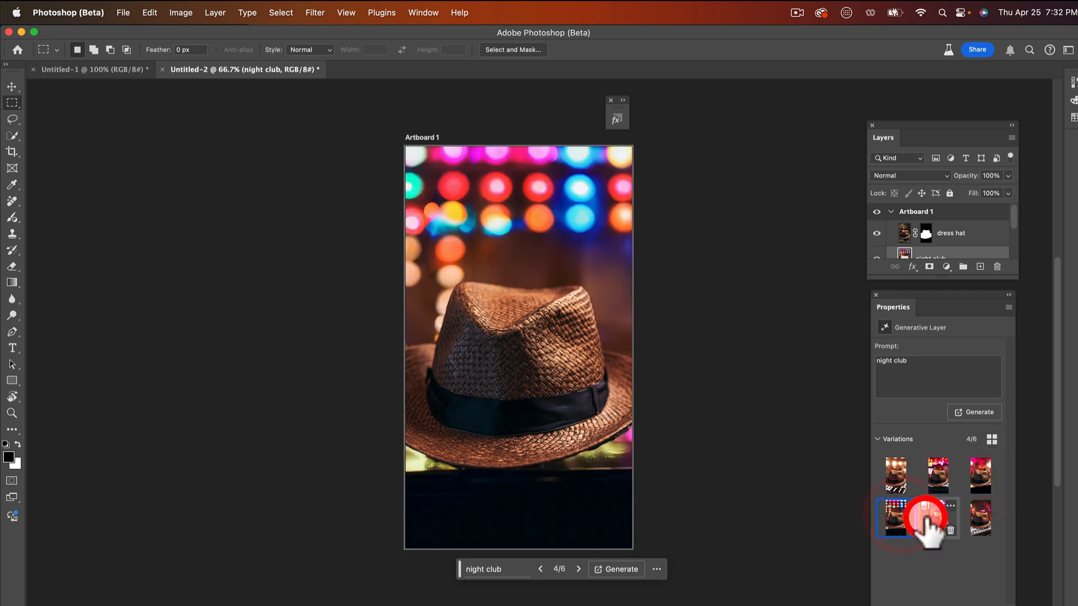
left_click(938, 517)
left_click(975, 520)
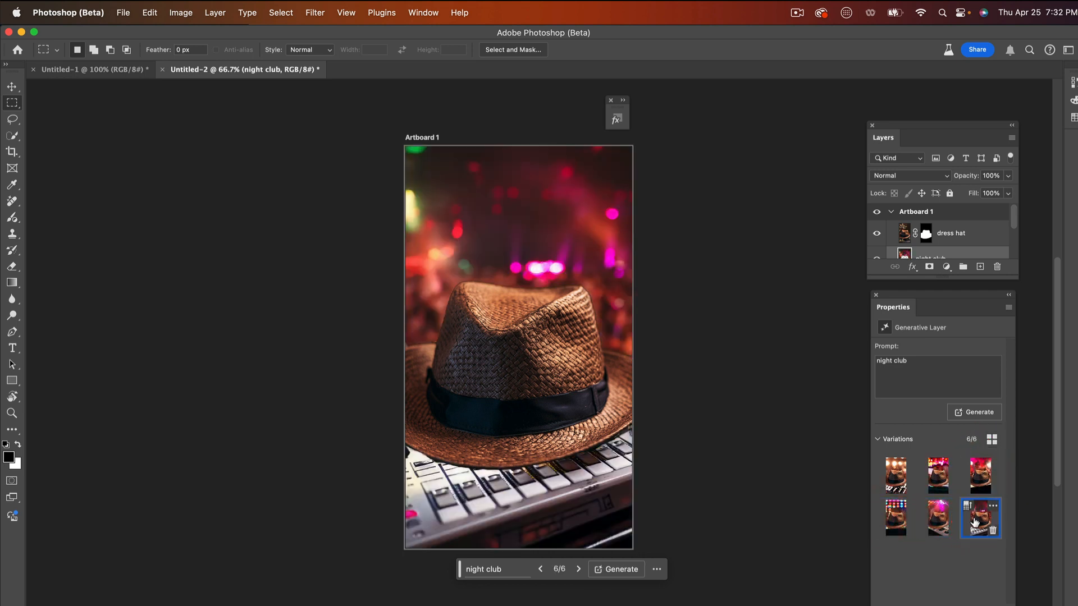
left_click(990, 504)
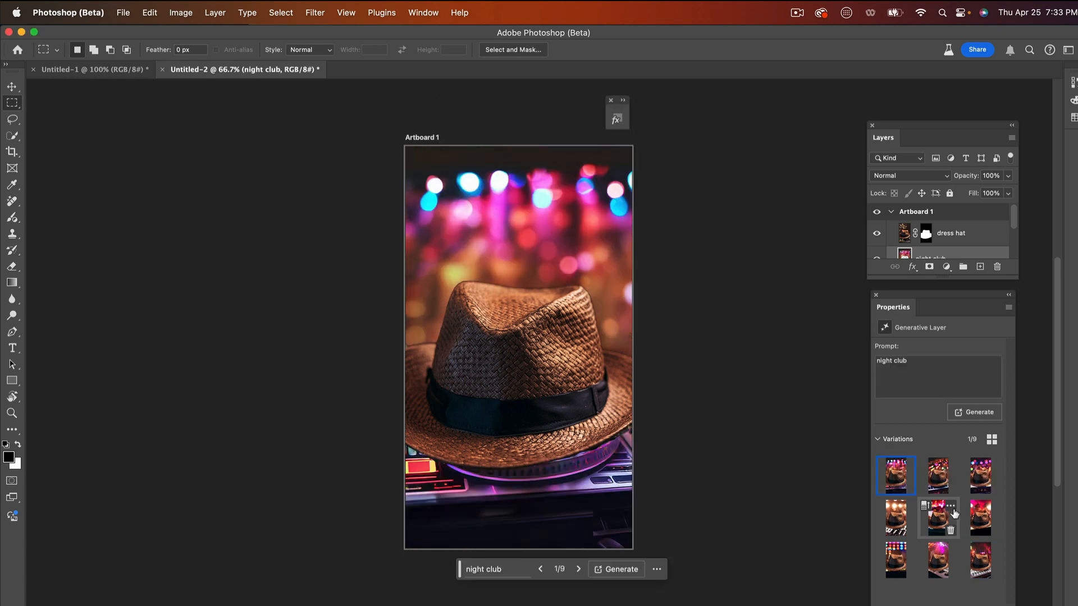
Step: Compare the second and third similar night club backgrounds, ending on the third one
left_click(939, 477)
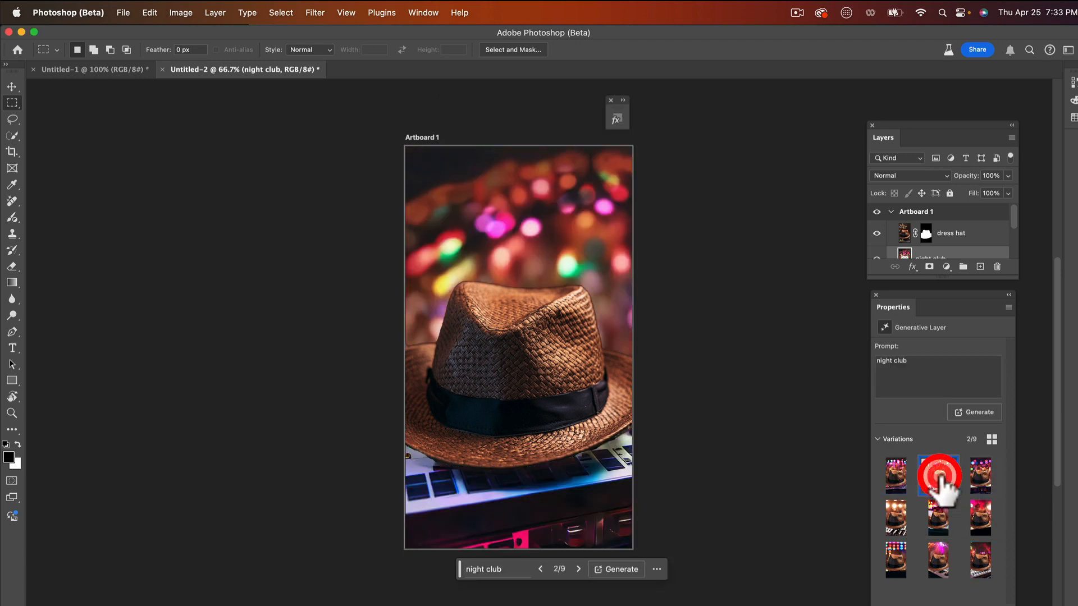
left_click(977, 477)
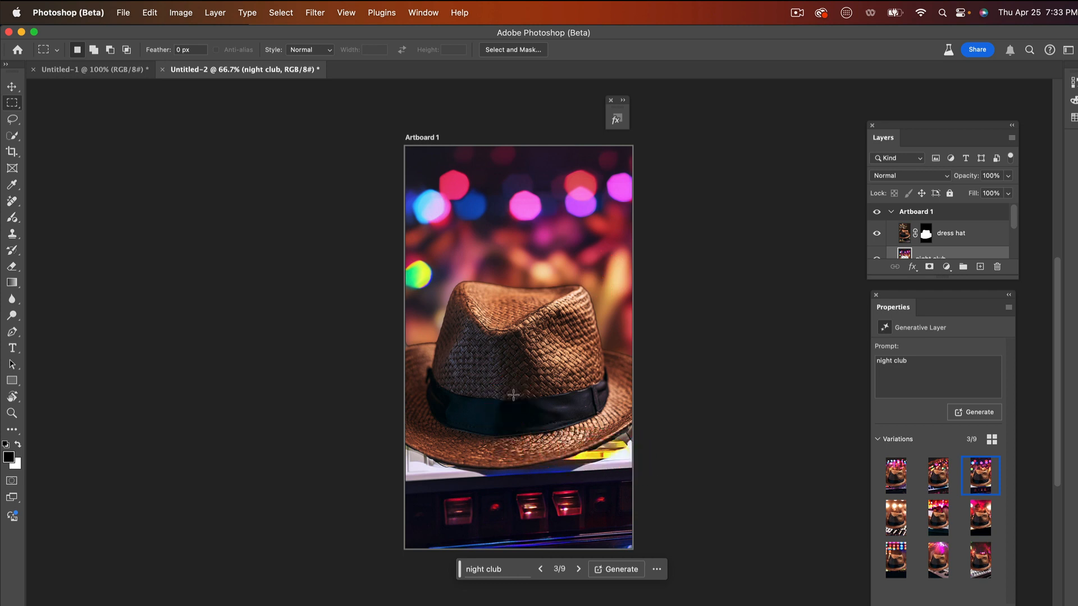
Step: Select the dress hat layer and change its blending mode to Subtract
left_click(11, 86)
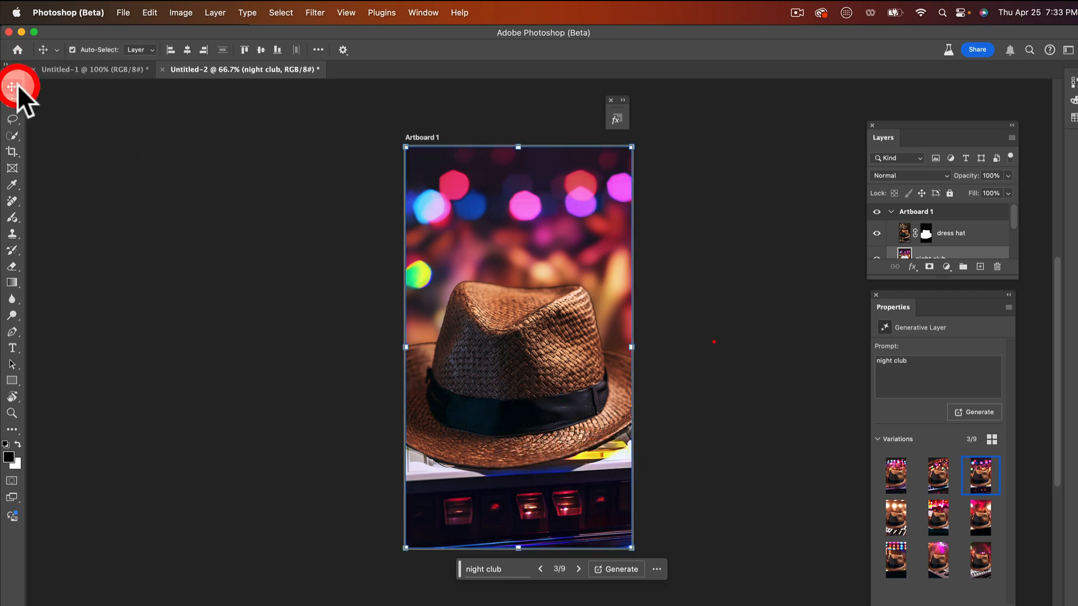
left_click(520, 345)
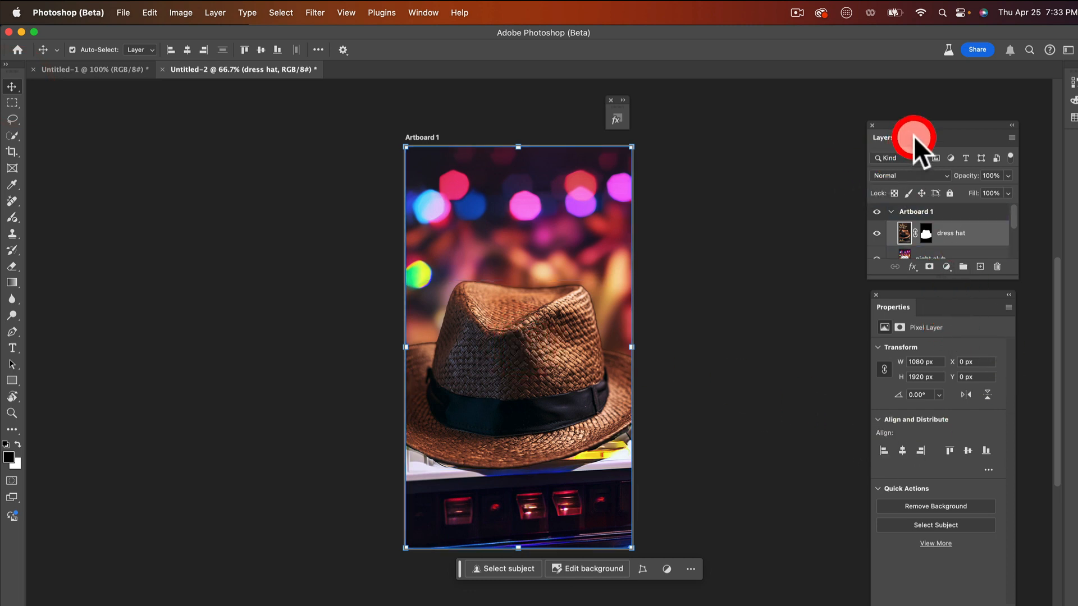
left_click_drag(938, 137, 870, 123)
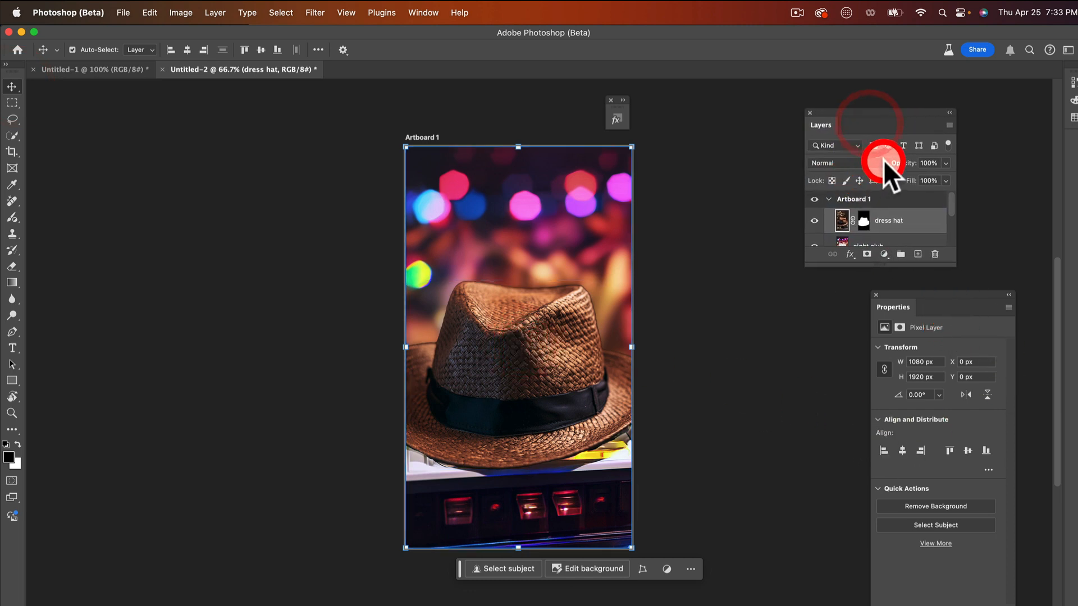
left_click(882, 163)
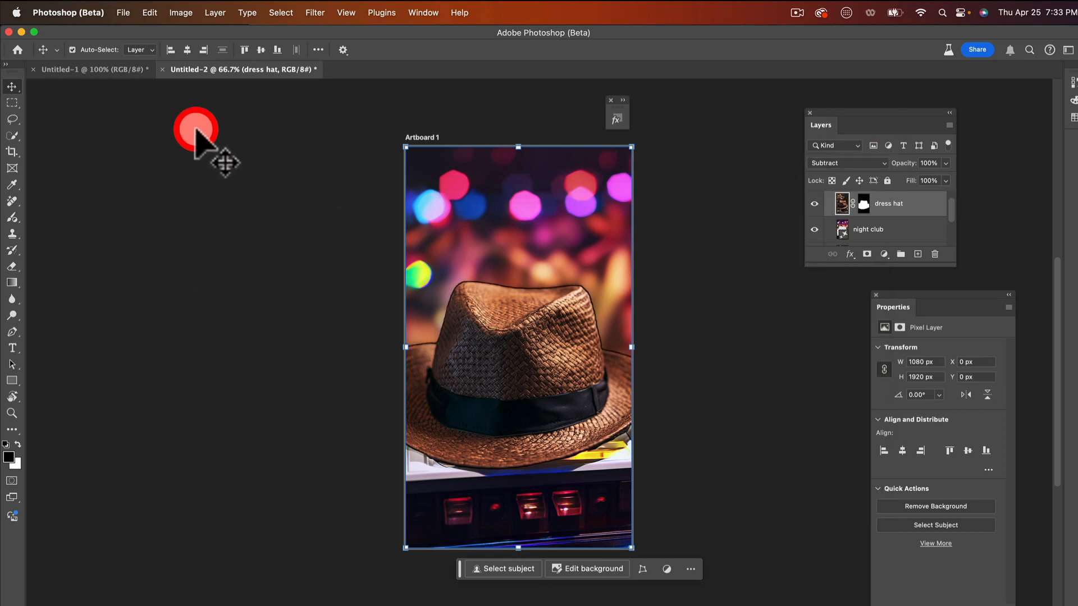
Step: Switch to the Untitled-1 beach document, select the Background layer and try the Brightness/Contrast Adjustment Brush on the sky
left_click(94, 69)
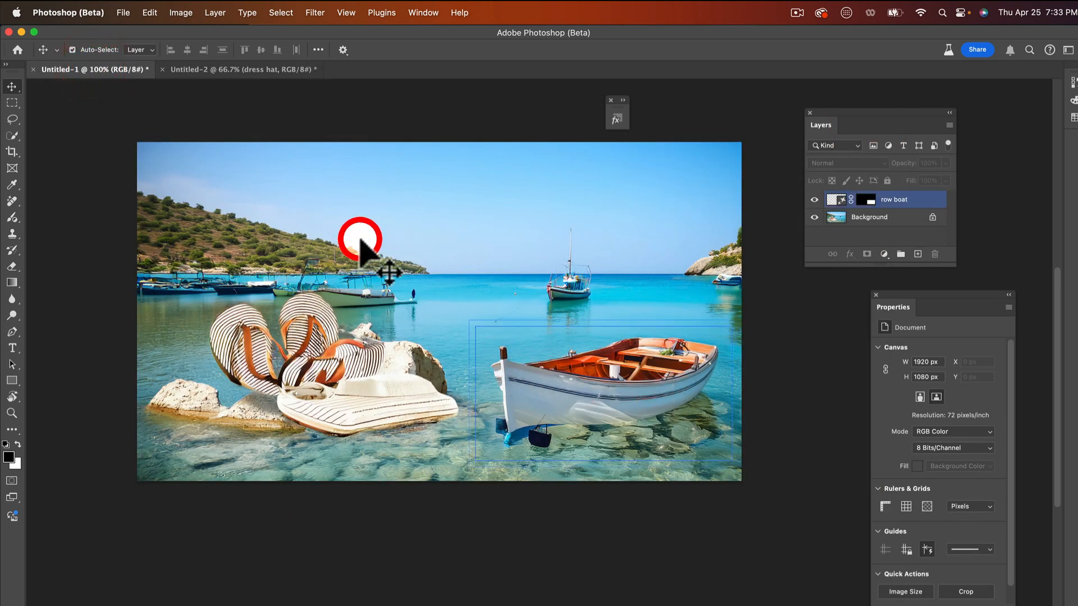
left_click(13, 201)
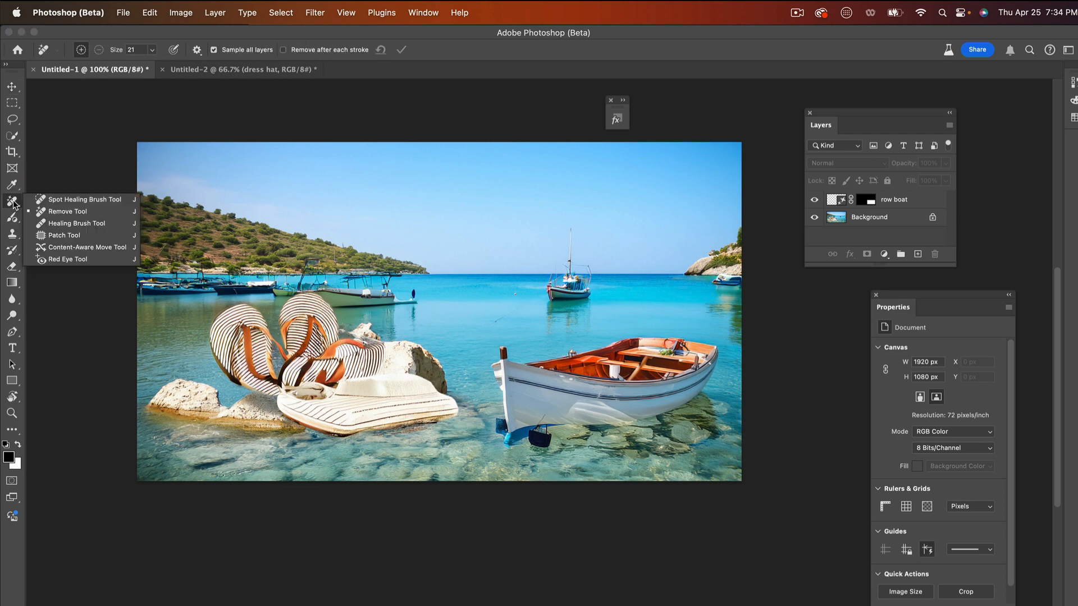
left_click(13, 218)
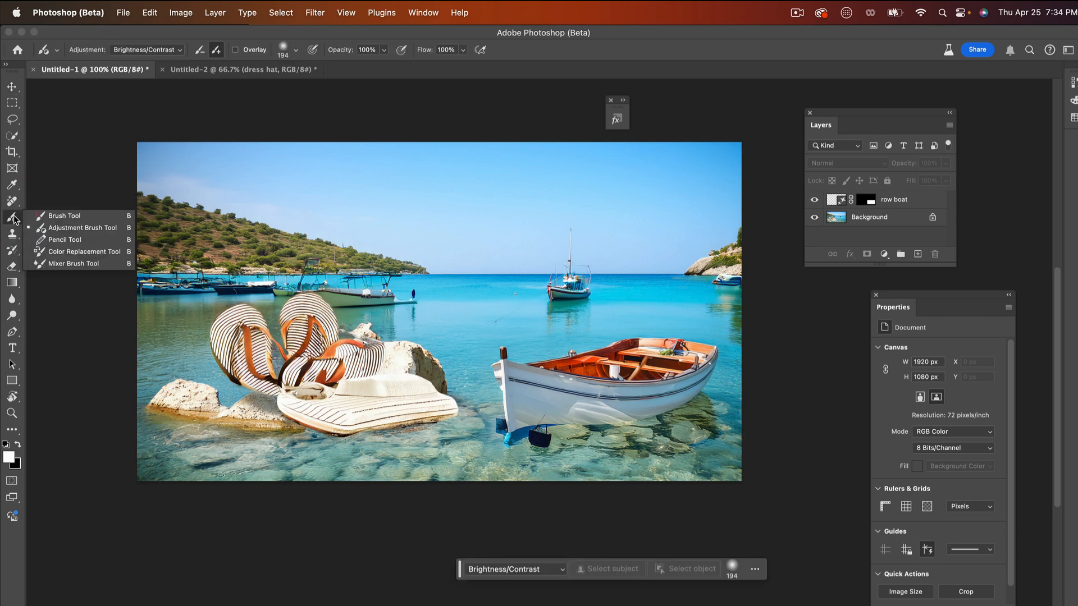
left_click(103, 227)
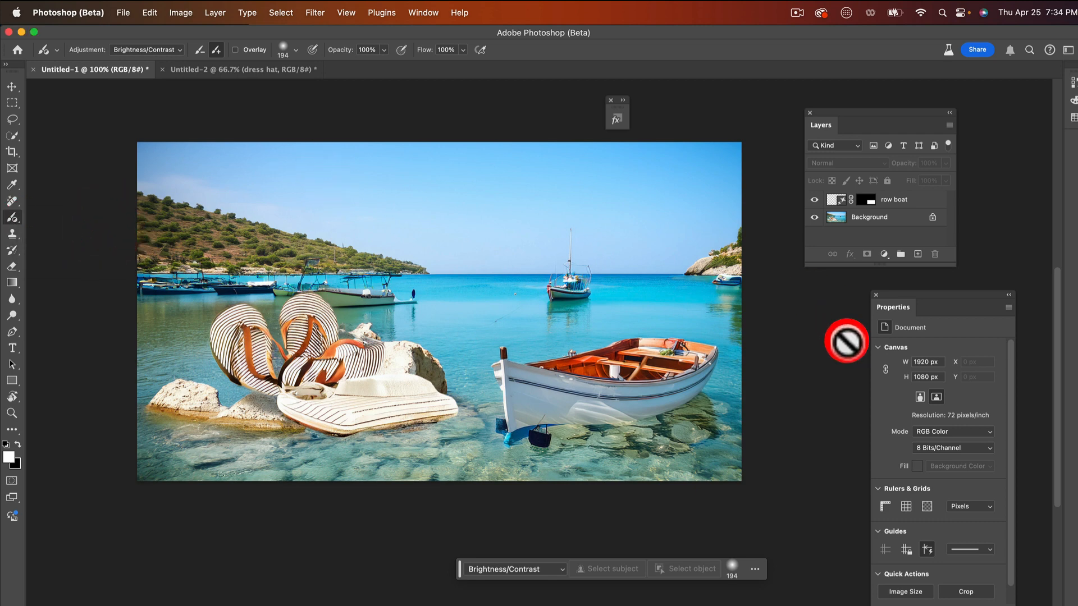
left_click(892, 217)
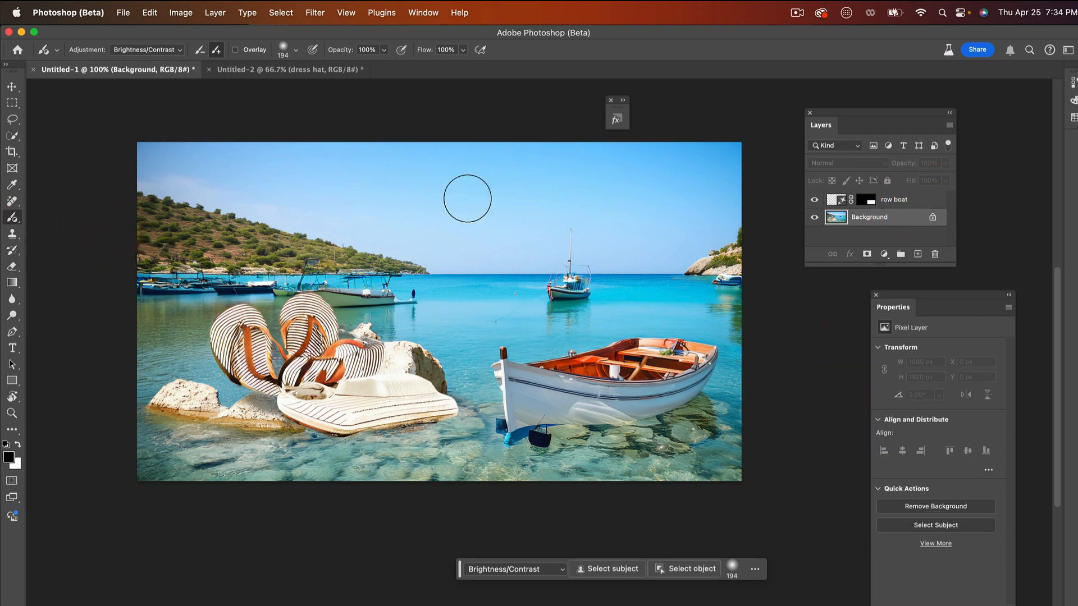
left_click(591, 206)
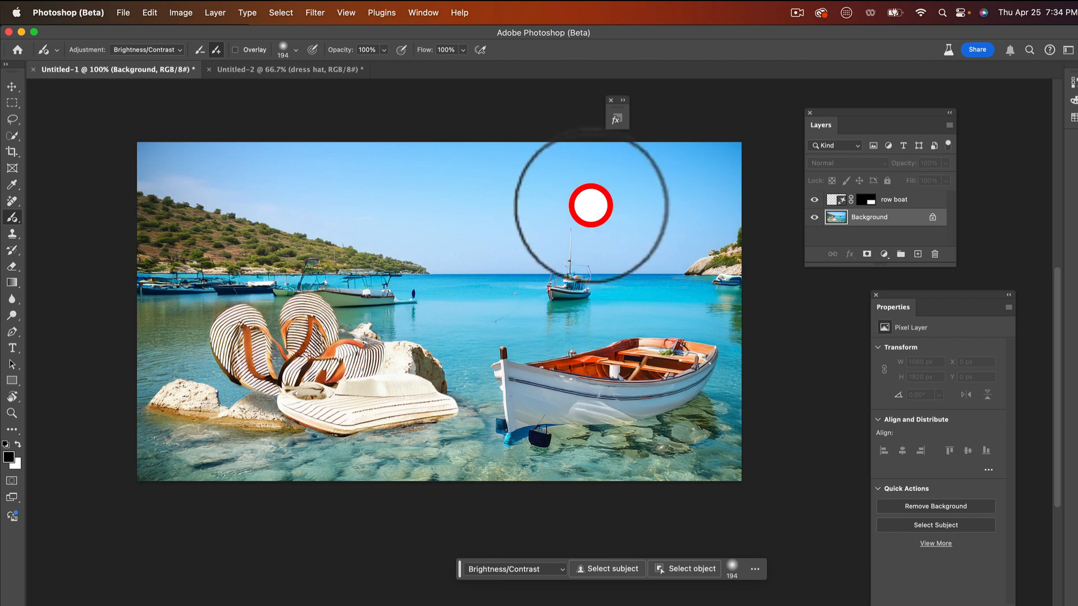
left_click(986, 391)
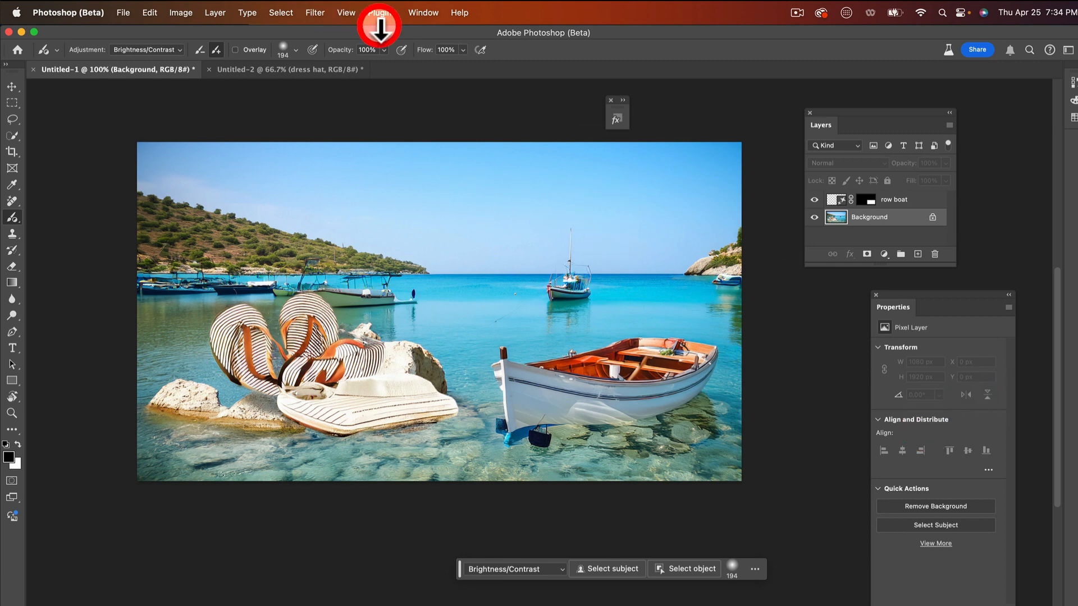
Step: Show the adjustment presets and apply Black & White - Cool, Portraits - Classic Black & White, Photo Repair - Sepia and Cinematic - Split Tone
left_click(422, 13)
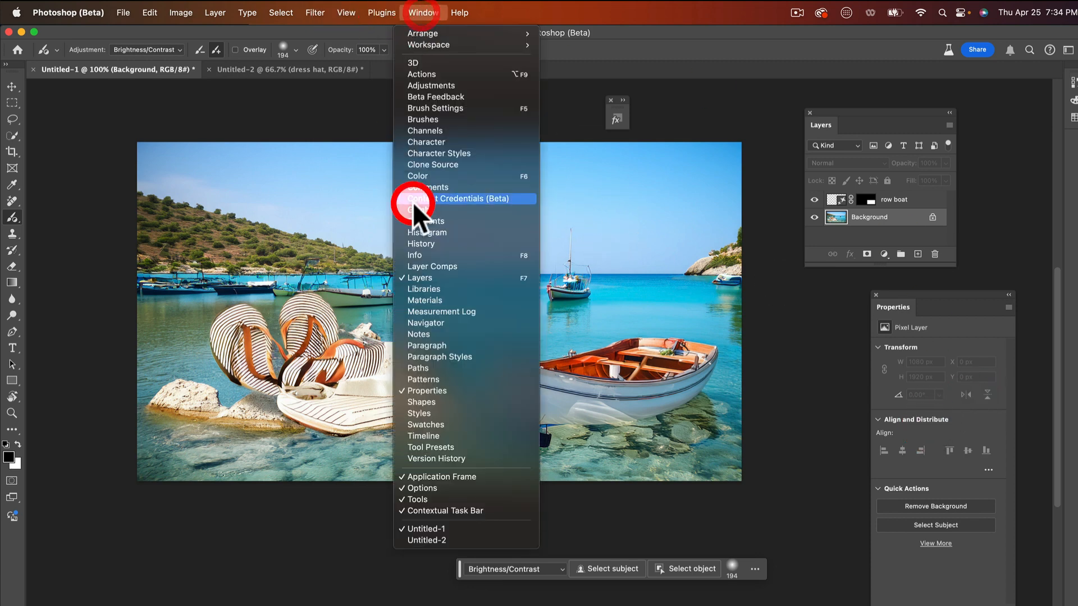
left_click(443, 85)
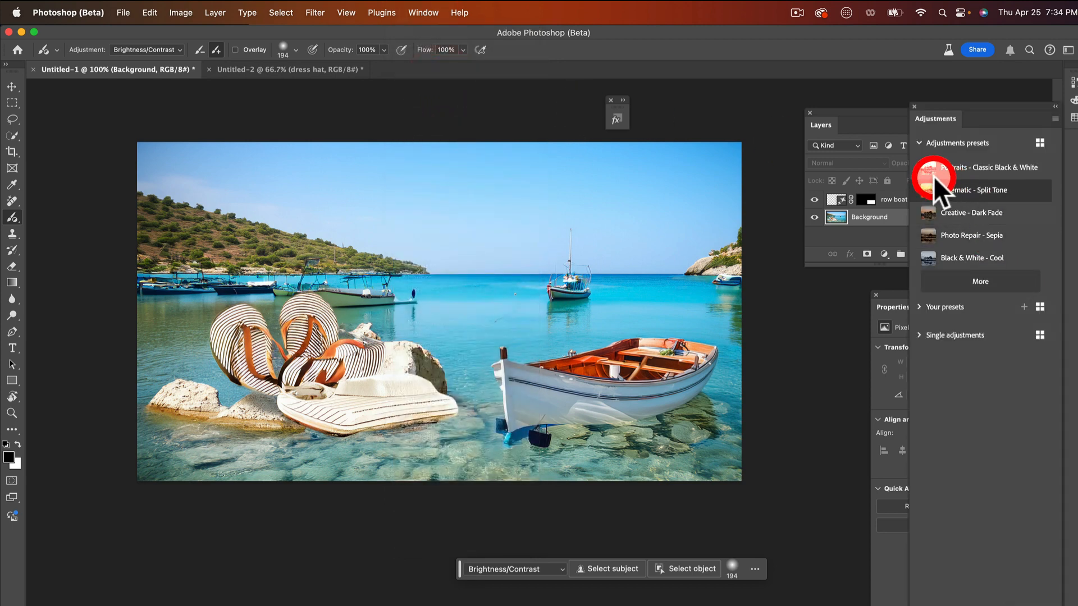
left_click_drag(933, 176, 787, 93)
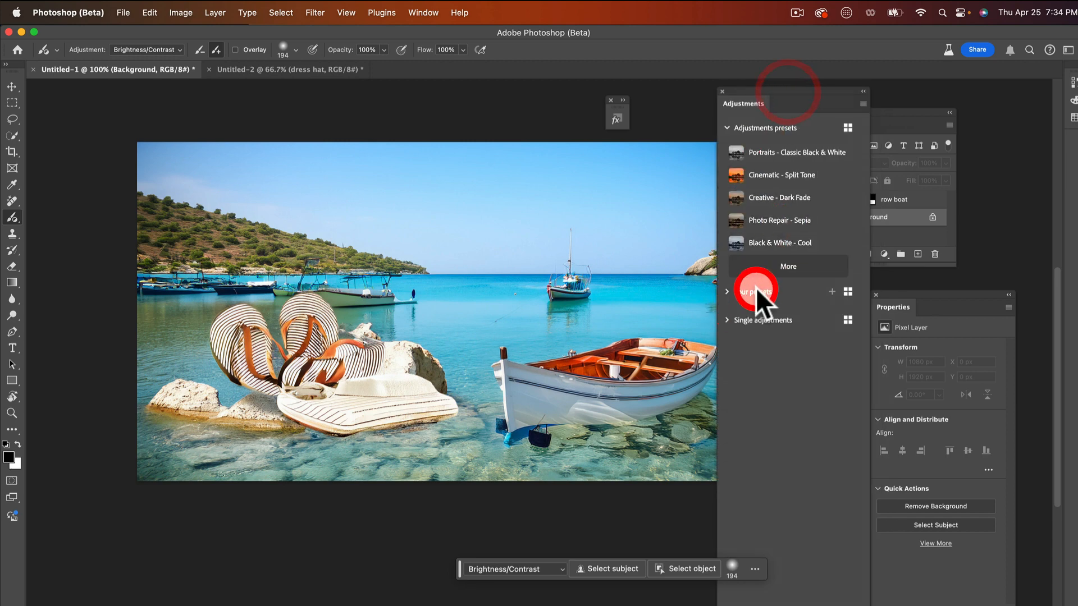
left_click(743, 242)
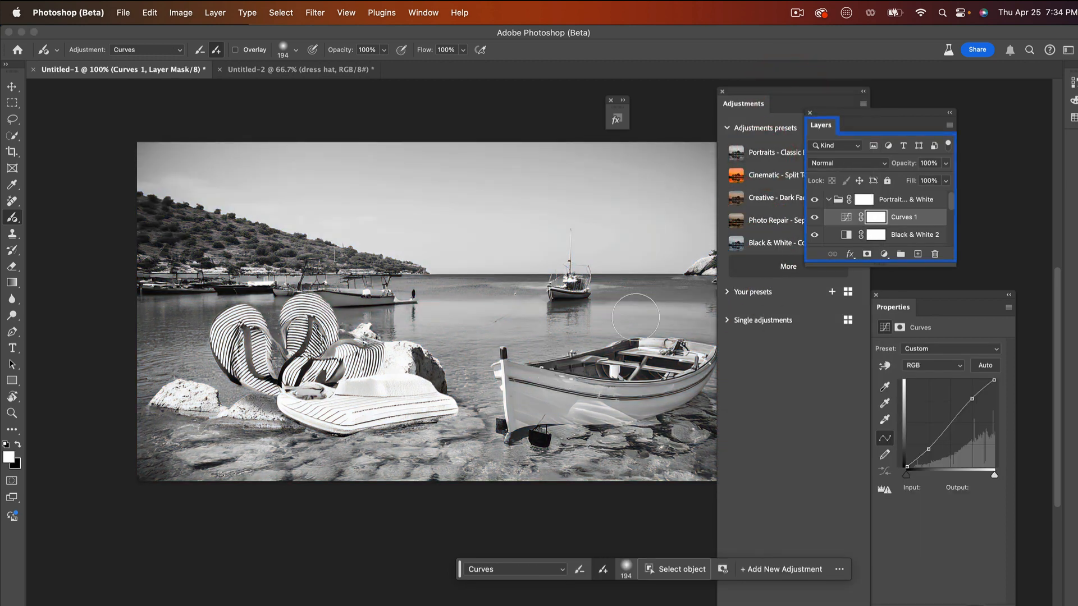
left_click(762, 222)
left_click(774, 200)
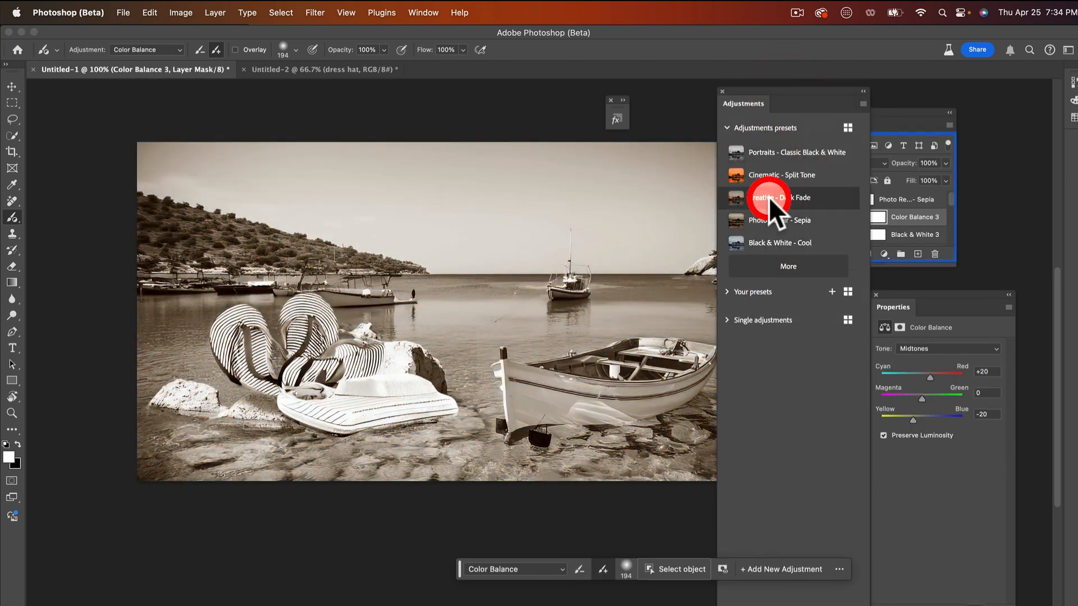
left_click(768, 180)
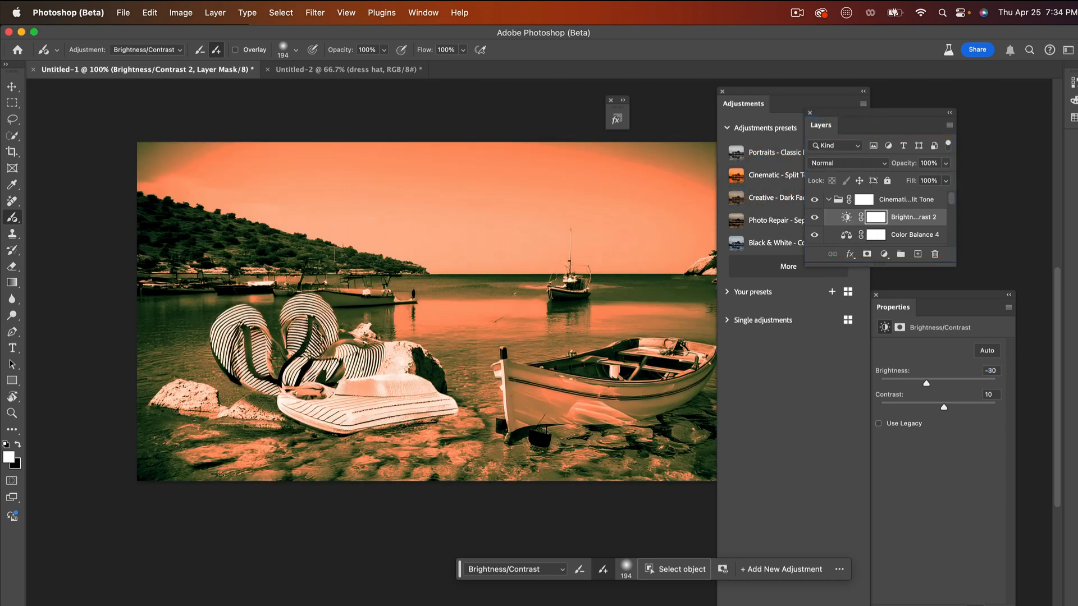
Step: Convert the locked Background into a regular layer and brush a Brightness/Contrast adjustment over the middle of the sky
left_click_drag(812, 99, 791, 99)
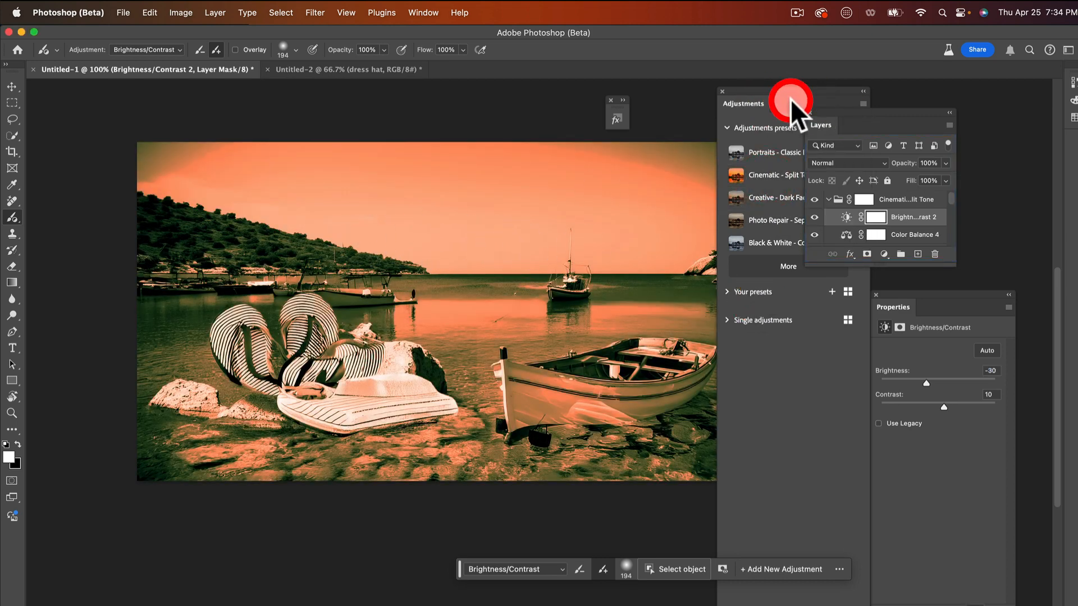
left_click(926, 114)
left_click_drag(952, 200, 948, 246)
left_click(873, 237)
double_click(876, 237)
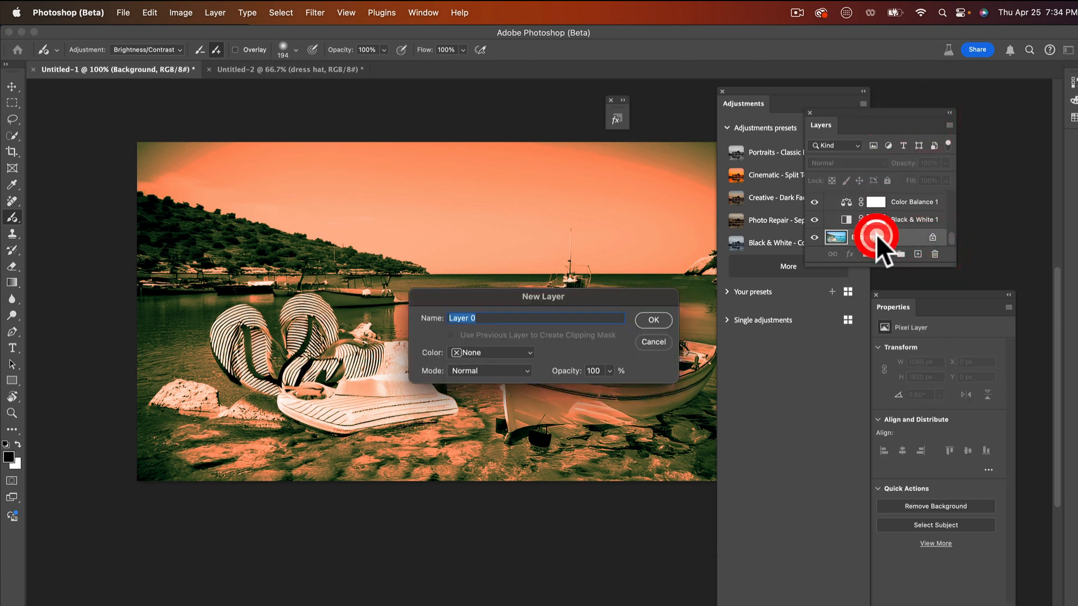
left_click(654, 318)
mouse_move(554, 311)
left_mouse_down()
mouse_move(422, 333)
mouse_move(529, 325)
mouse_move(548, 304)
mouse_move(446, 294)
mouse_move(474, 274)
mouse_move(546, 261)
mouse_move(445, 248)
mouse_move(520, 231)
mouse_move(423, 222)
mouse_move(564, 214)
mouse_move(312, 209)
mouse_move(480, 221)
mouse_move(345, 234)
mouse_move(475, 240)
mouse_move(421, 235)
left_mouse_up()
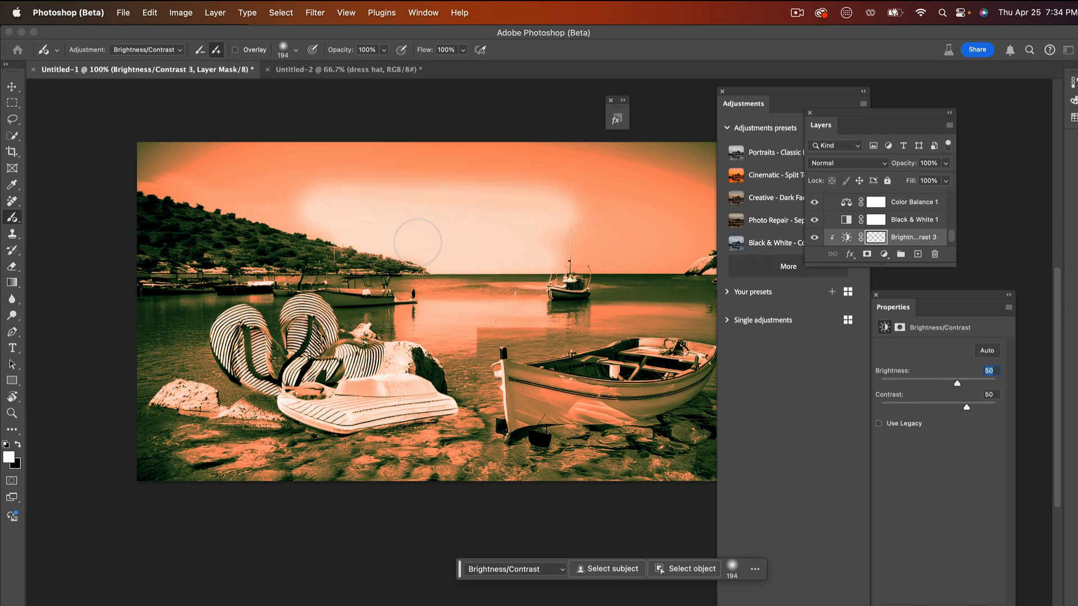
Step: Apply the Creative - Dark Fade preset, then brush another Brightness/Contrast adjustment across the upper sky from the bottom image layer
left_click(760, 197)
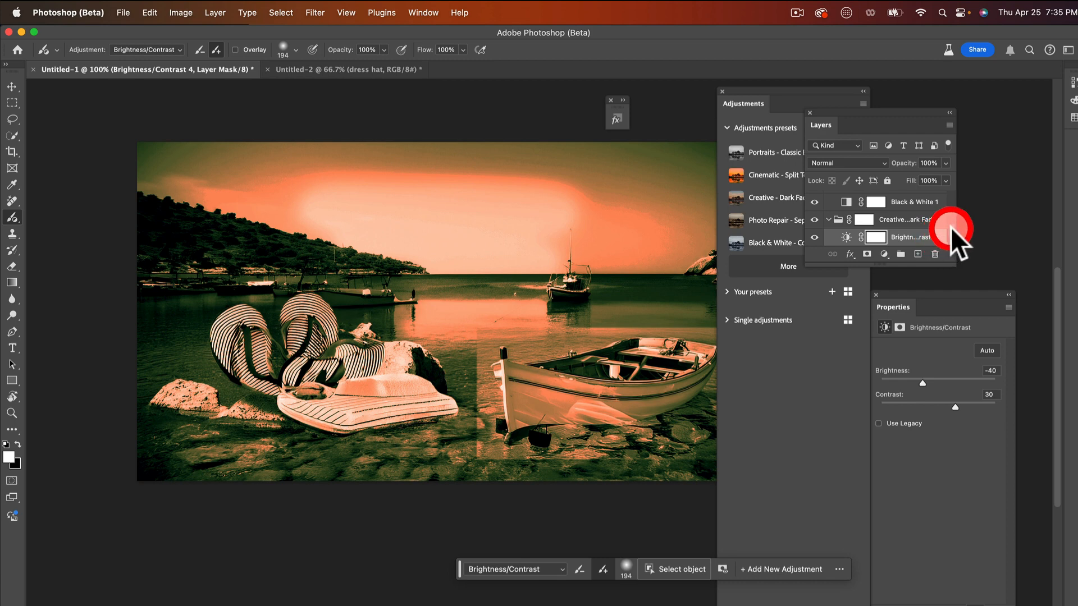
left_click_drag(951, 229, 948, 264)
left_click(879, 240)
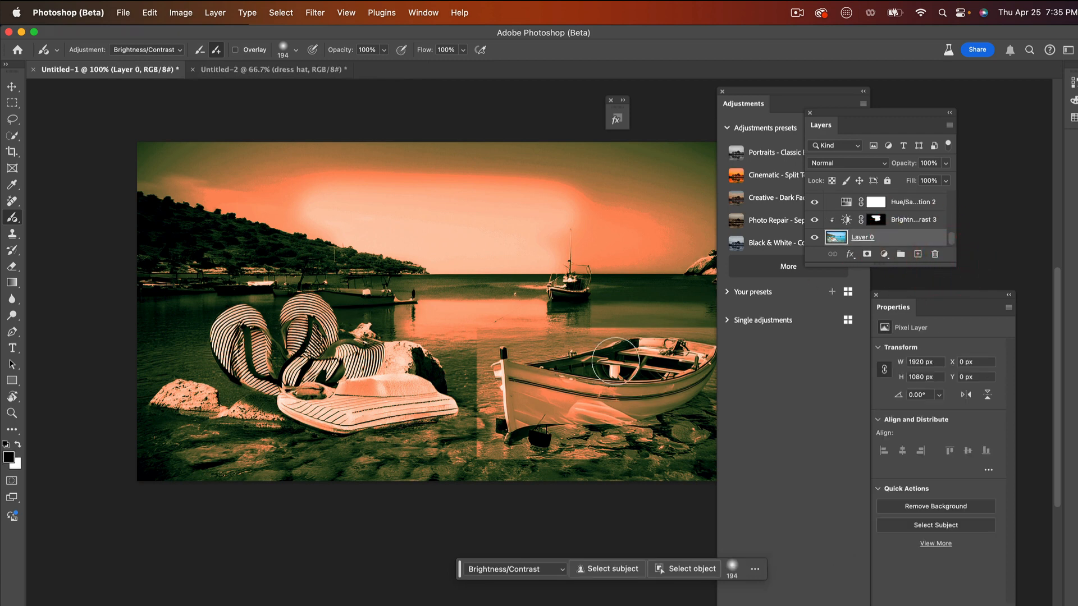
left_click(562, 370)
left_click_drag(695, 189, 196, 185)
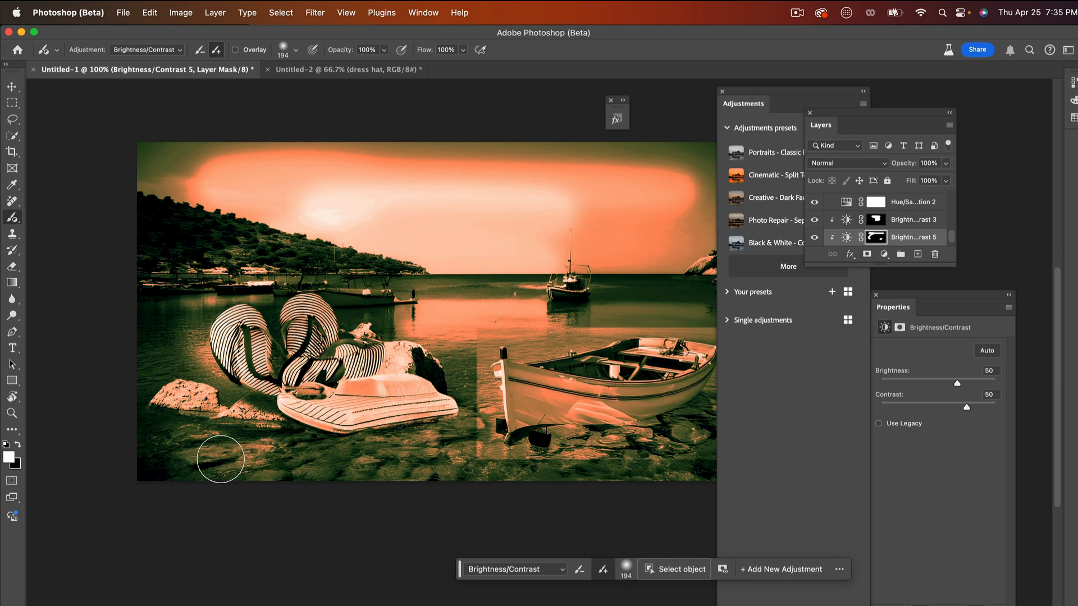
Step: Extend the brushed adjustment over the shallow water in the foreground and set its brightness to 55 and contrast to 36
mouse_move(217, 458)
left_mouse_down()
mouse_move(346, 447)
mouse_move(220, 466)
left_mouse_up()
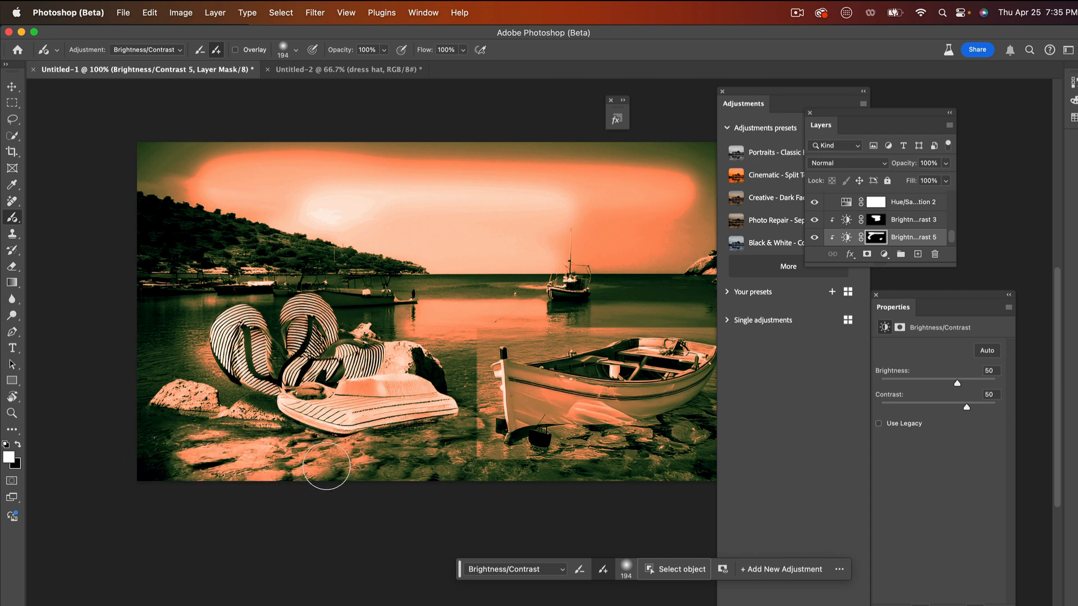
mouse_move(448, 454)
left_mouse_down()
mouse_move(437, 452)
mouse_move(499, 450)
left_mouse_up()
mouse_move(956, 383)
left_mouse_down()
mouse_move(932, 383)
mouse_move(958, 383)
mouse_move(966, 405)
mouse_move(868, 406)
mouse_move(959, 406)
left_mouse_up()
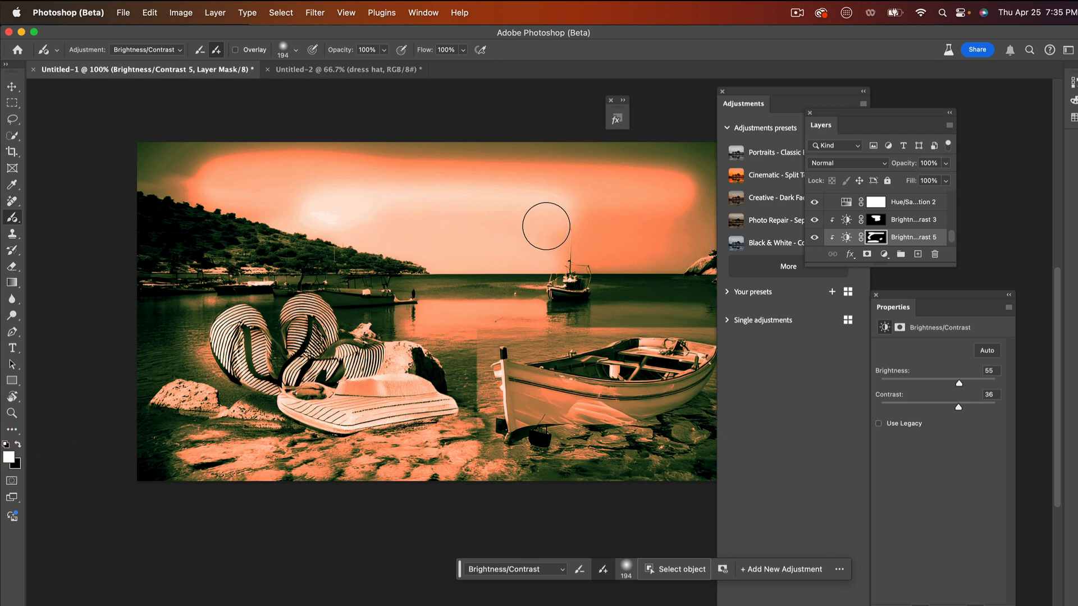
scroll(549, 232, "down", 3)
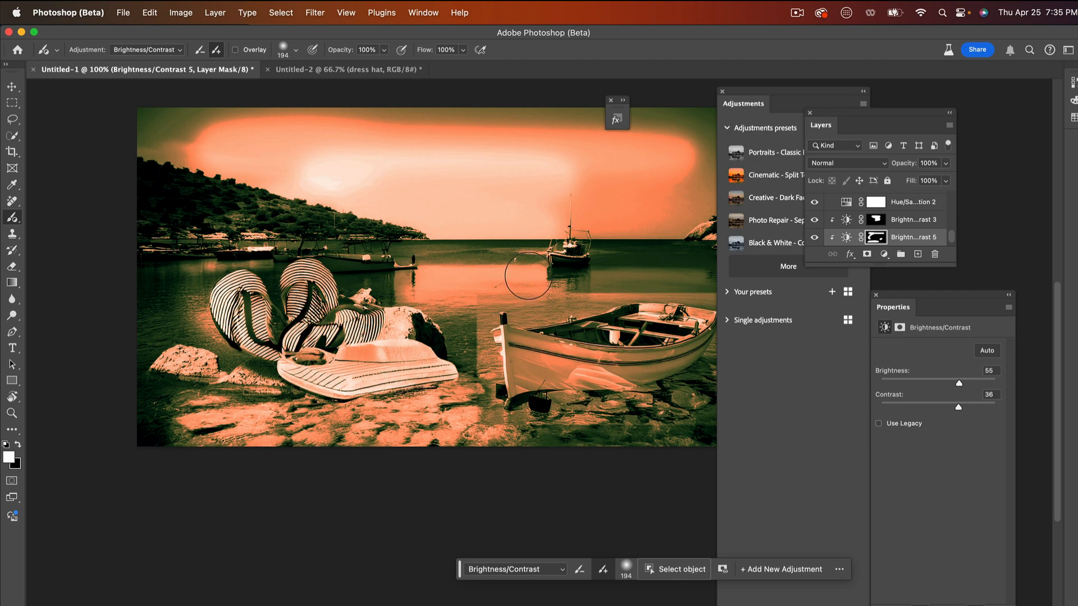
scroll(523, 278, "up", 10)
scroll(523, 278, "down", 10)
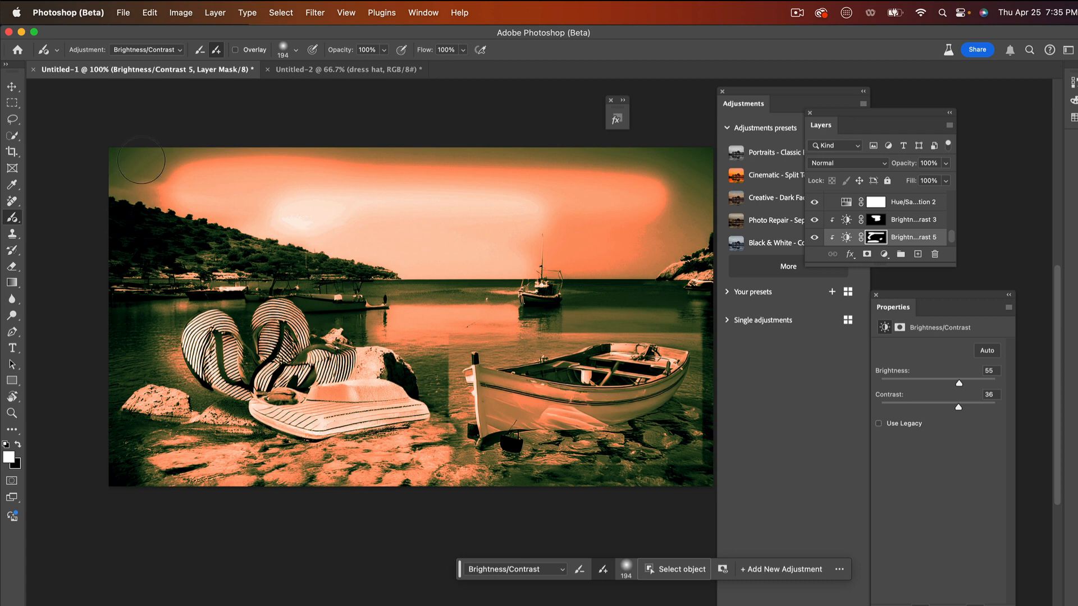
left_click(11, 87)
scroll(349, 117, "right", 3)
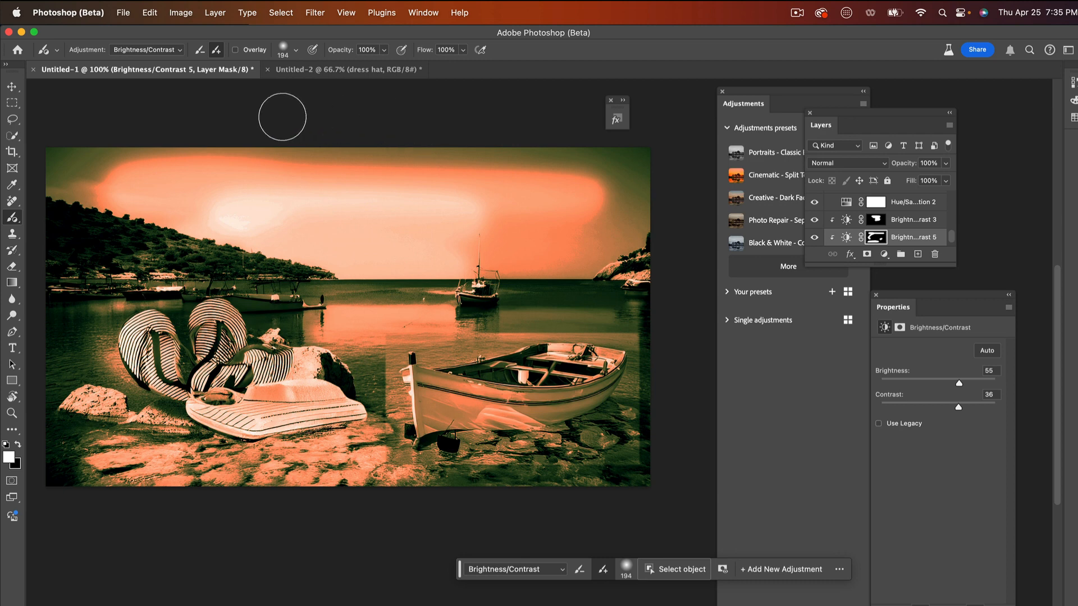